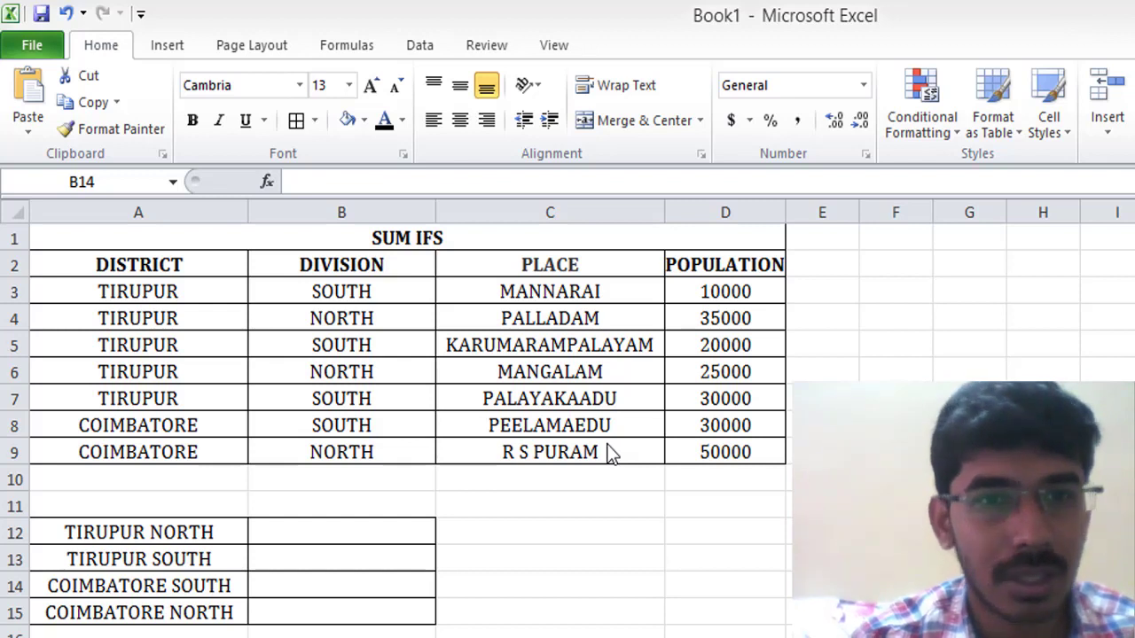
# Step: Review the SUM IFS title and the B12/B13 total cells beside TIRUPUR NORTH and SOUTH
pyautogui.click(419, 236)
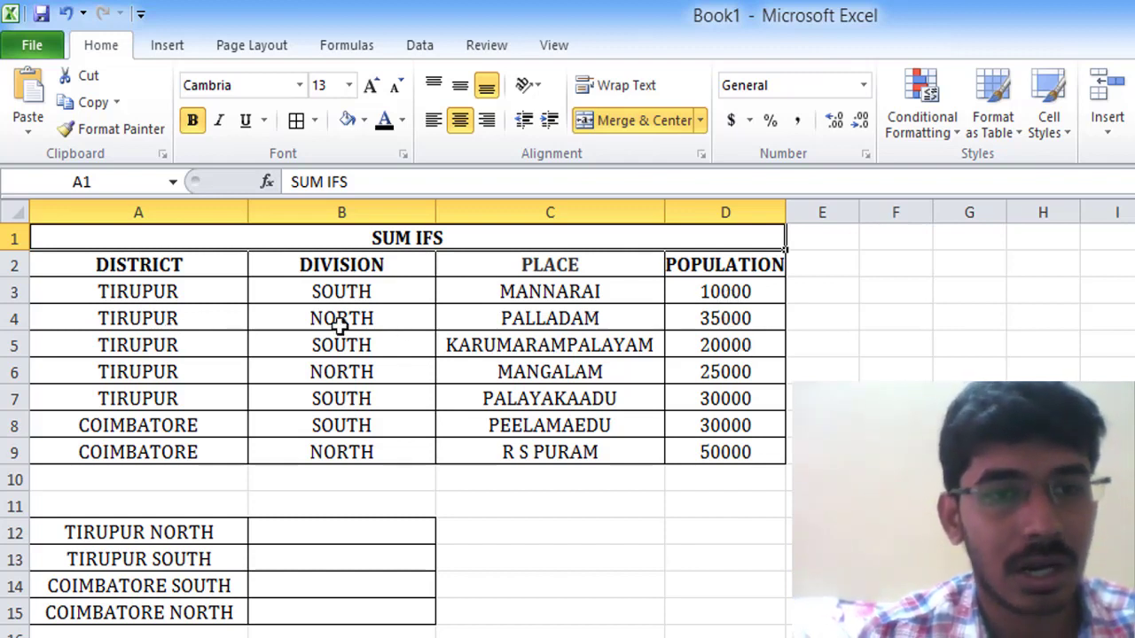
pyautogui.click(128, 532)
pyautogui.click(304, 536)
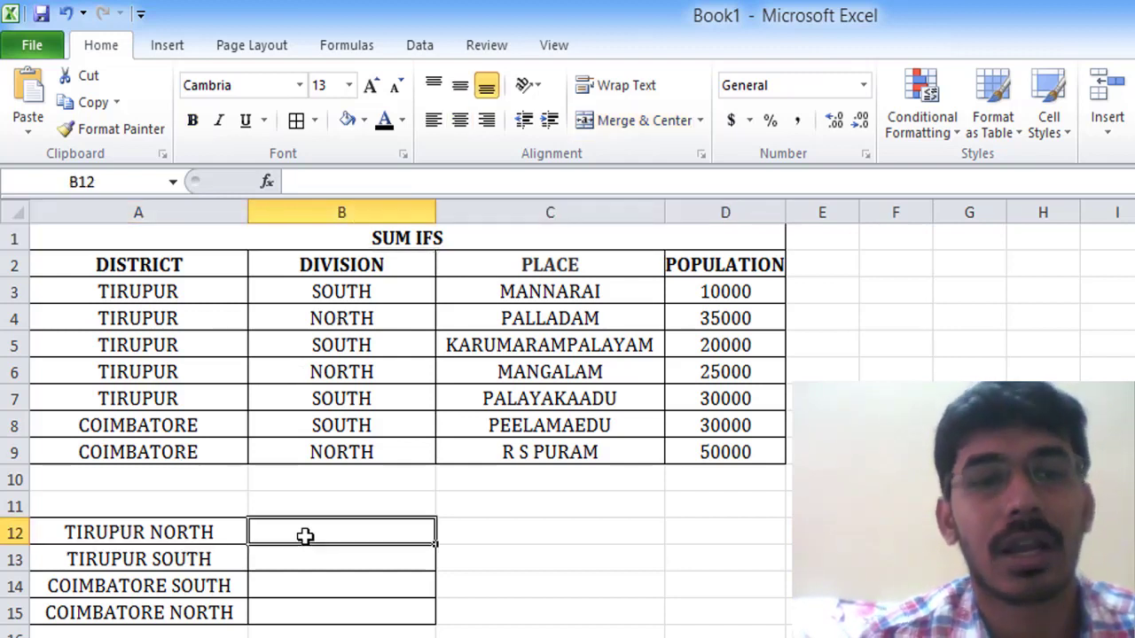
pyautogui.click(183, 564)
pyautogui.click(310, 565)
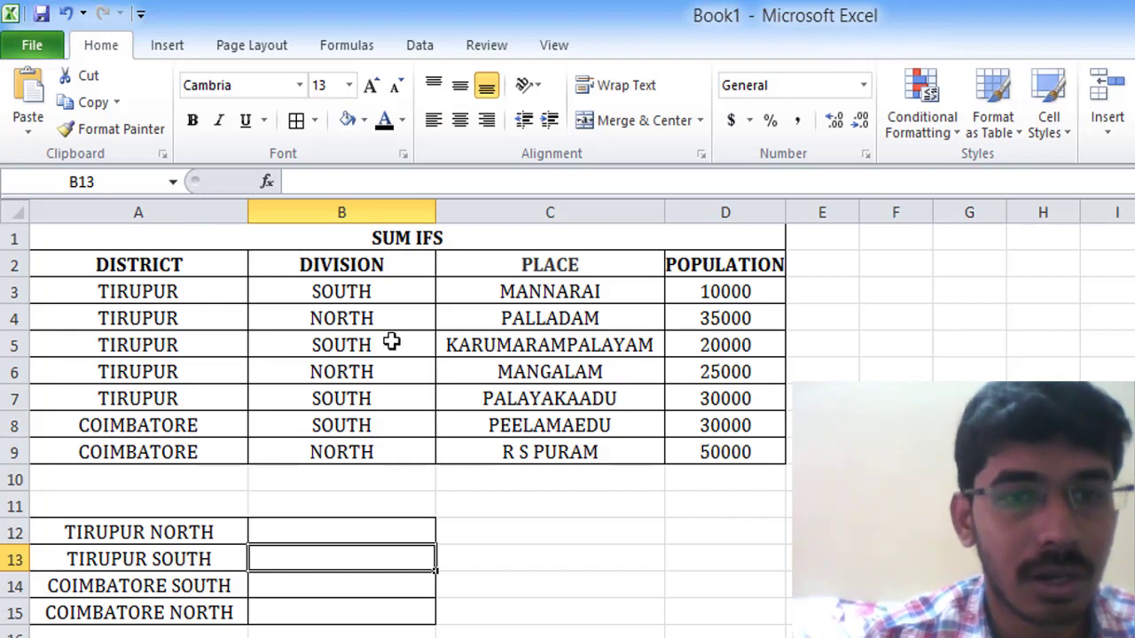
pyautogui.click(450, 239)
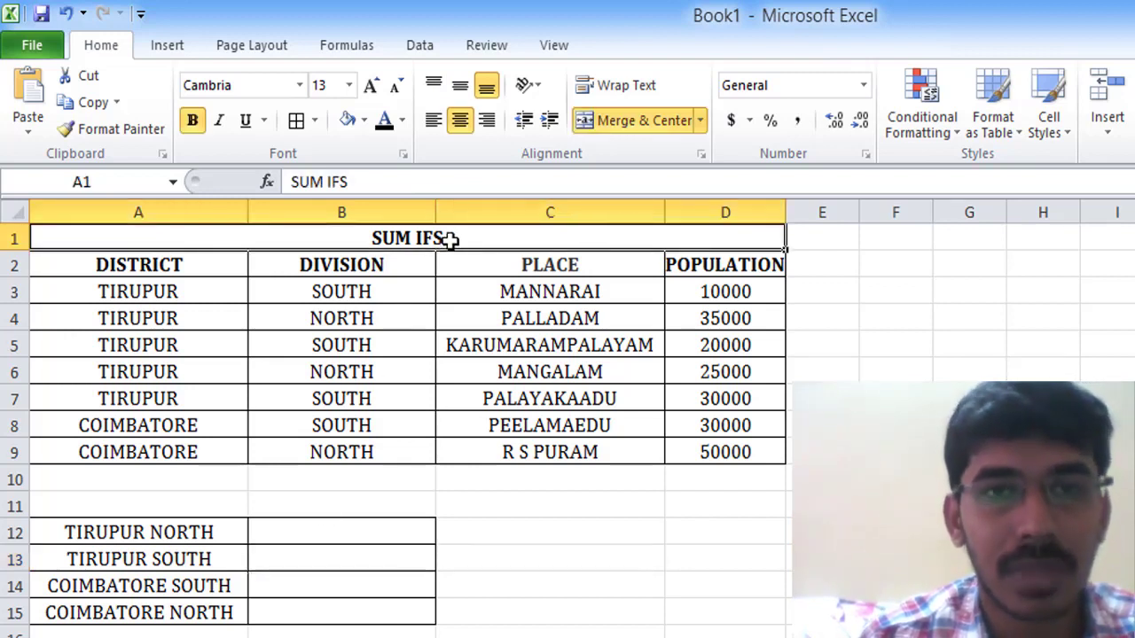
pyautogui.click(312, 537)
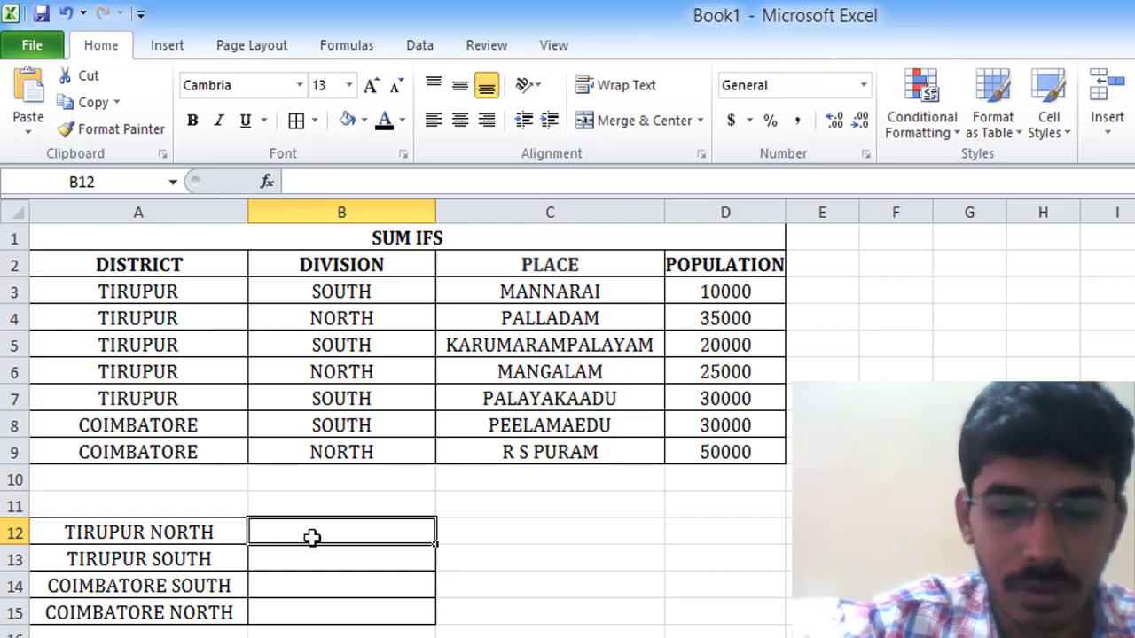
# Step: In the VBA editor, insert Module1 with an empty Sub TOTAL procedure, then return to Excel
pyautogui.hotkey('alt', 'F11')
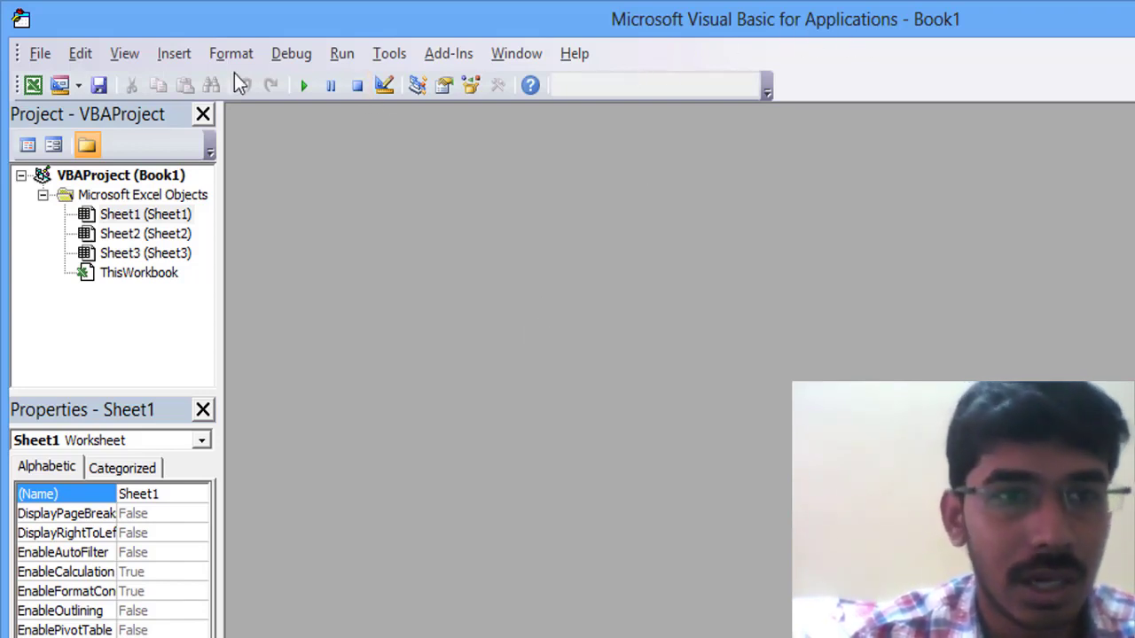
pyautogui.click(180, 56)
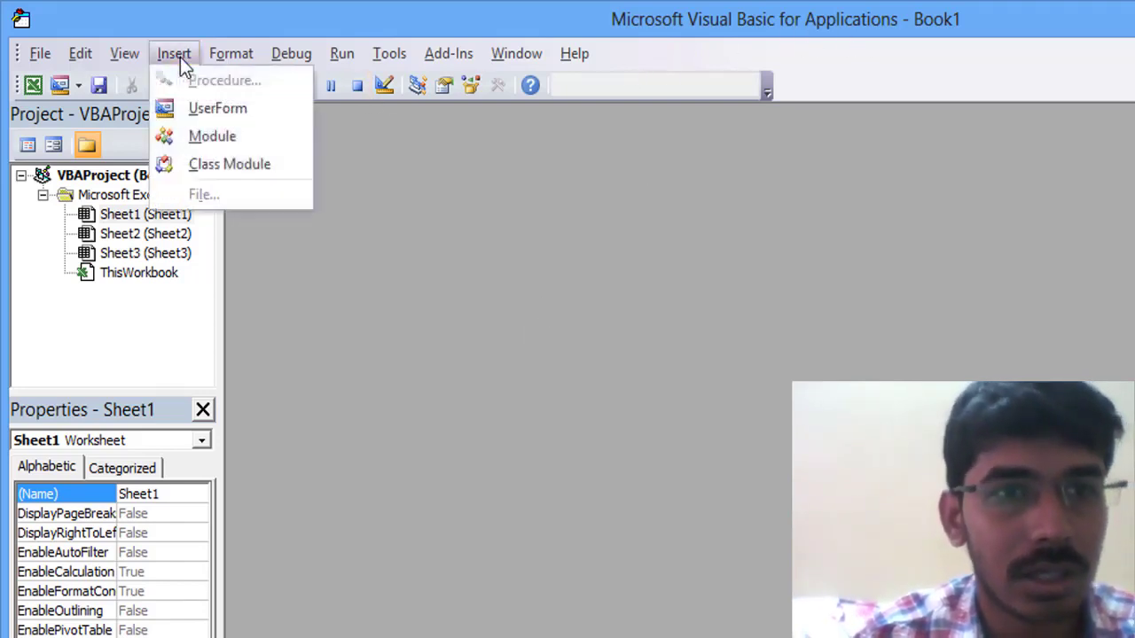
pyautogui.click(202, 135)
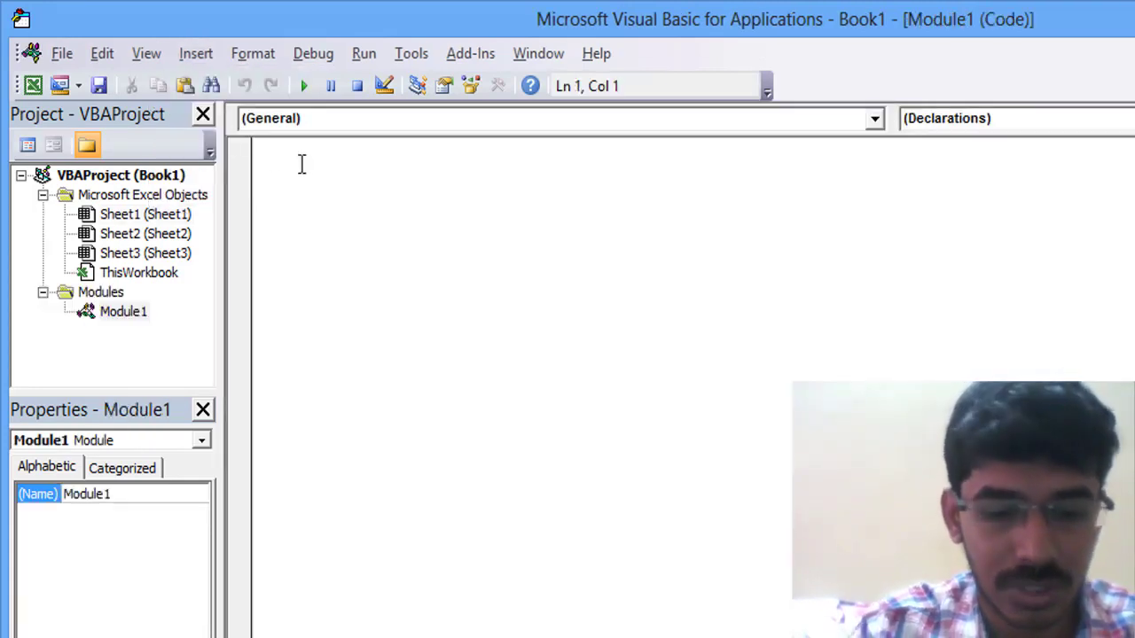
pyautogui.write('su')
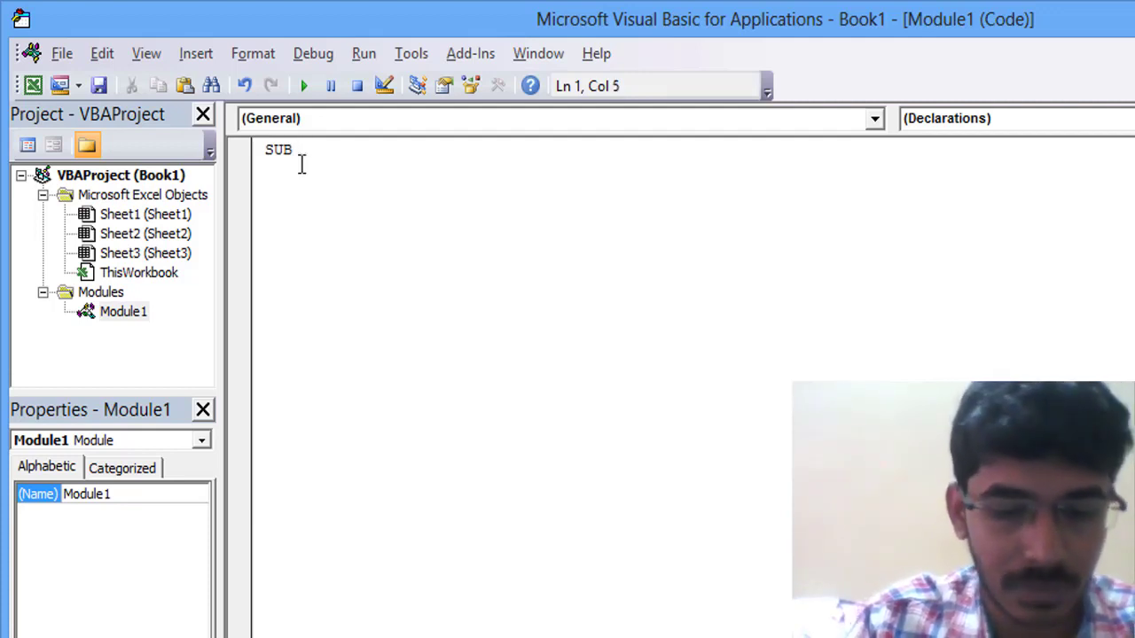
pyautogui.write(' TOTAL')
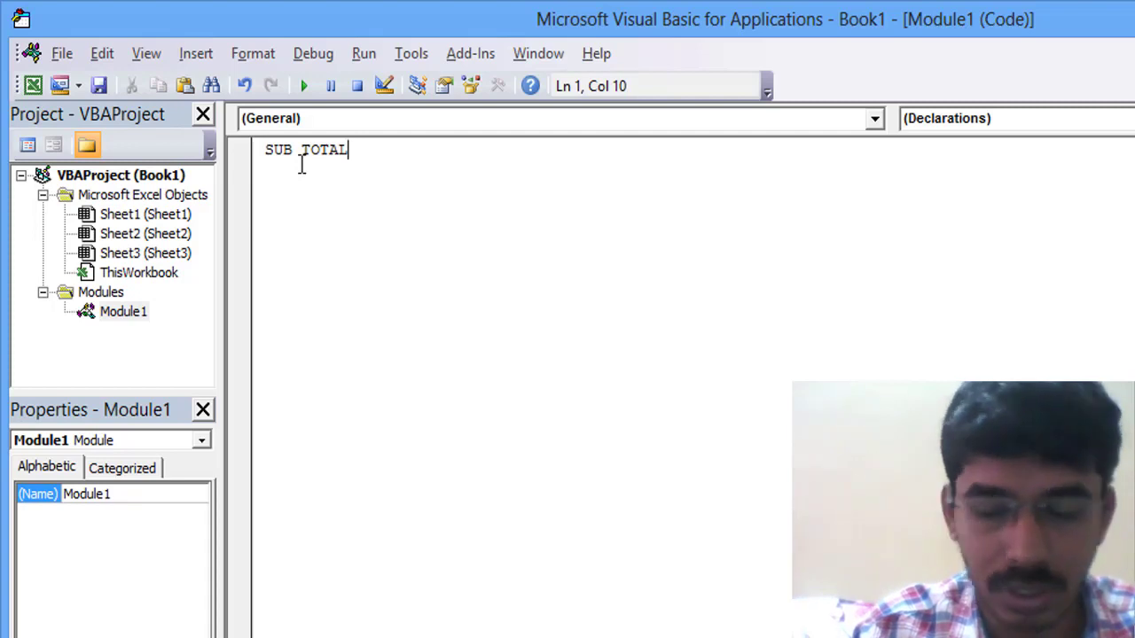
pyautogui.press('Return')
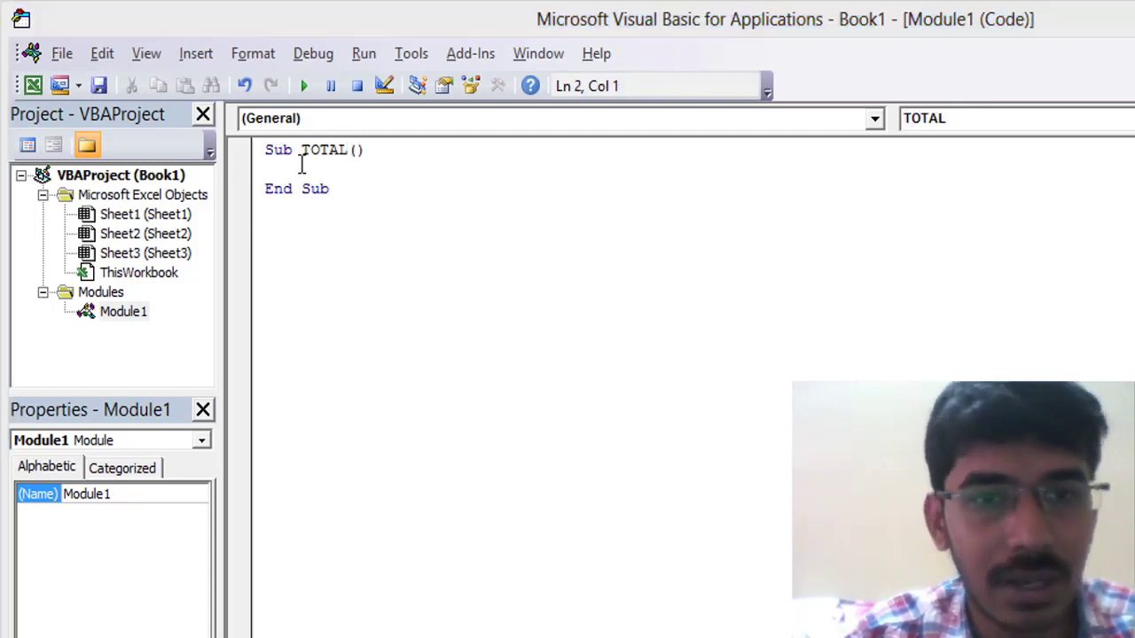
pyautogui.hotkey('alt', 'F11')
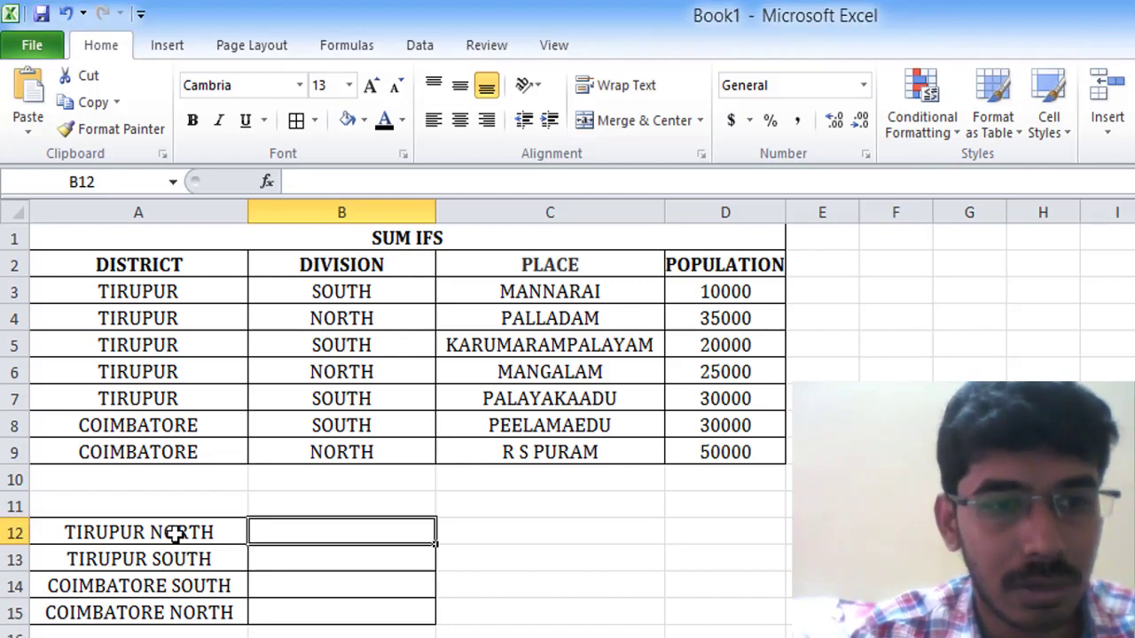
# Step: Check A12 (TIRUPUR NORTH) and B12, then switch back to the TOTAL code
pyautogui.click(175, 532)
pyautogui.click(308, 535)
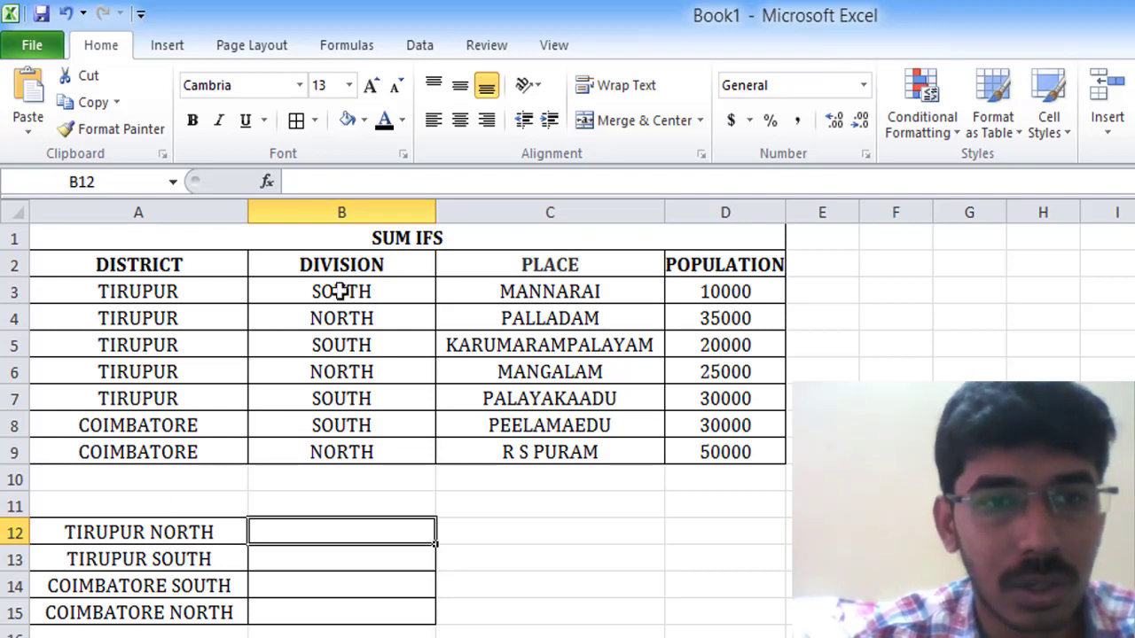
pyautogui.hotkey('alt', 'F11')
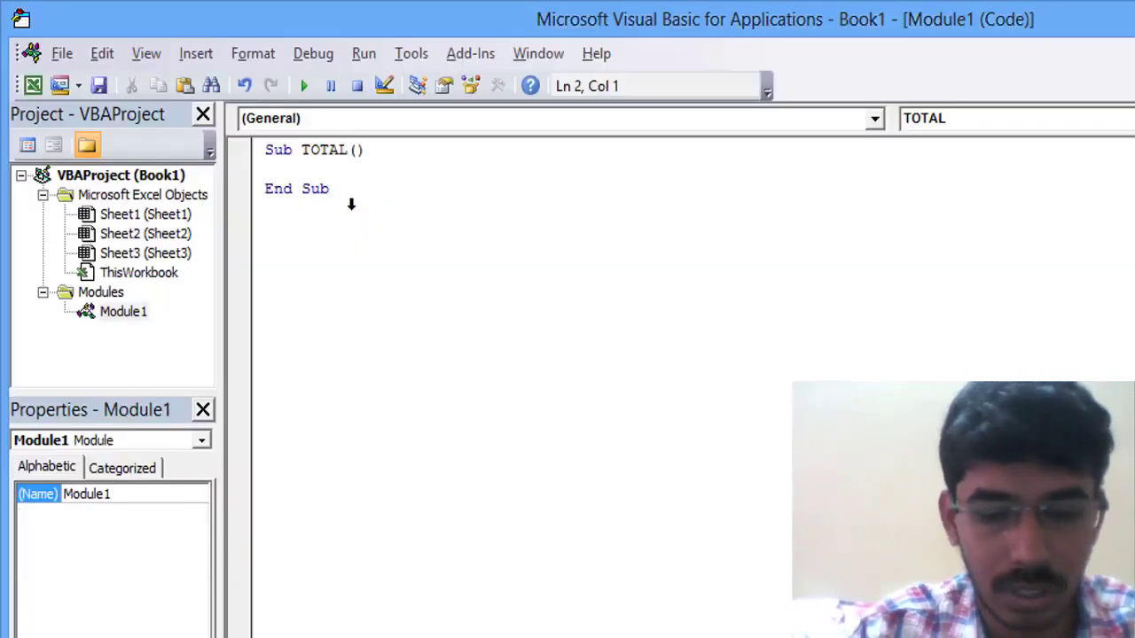
# Step: Begin the line Cells(12,2).FormulaR1C1 = "=sumifs( in TOTAL, then view the worksheet
pyautogui.write('CELLS')
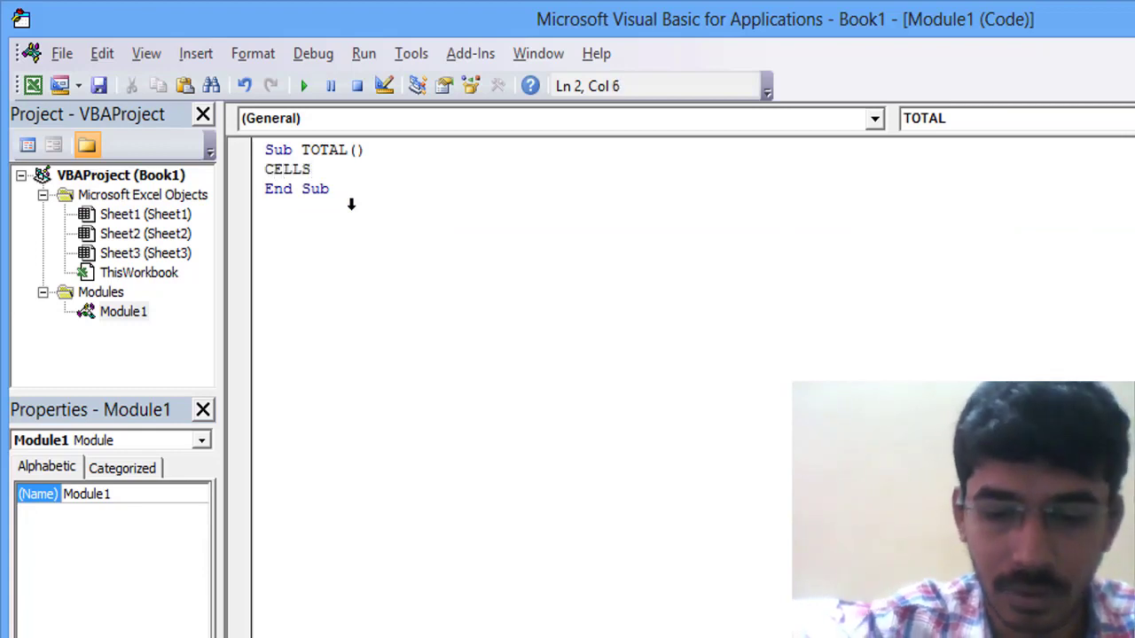
pyautogui.write('(12,')
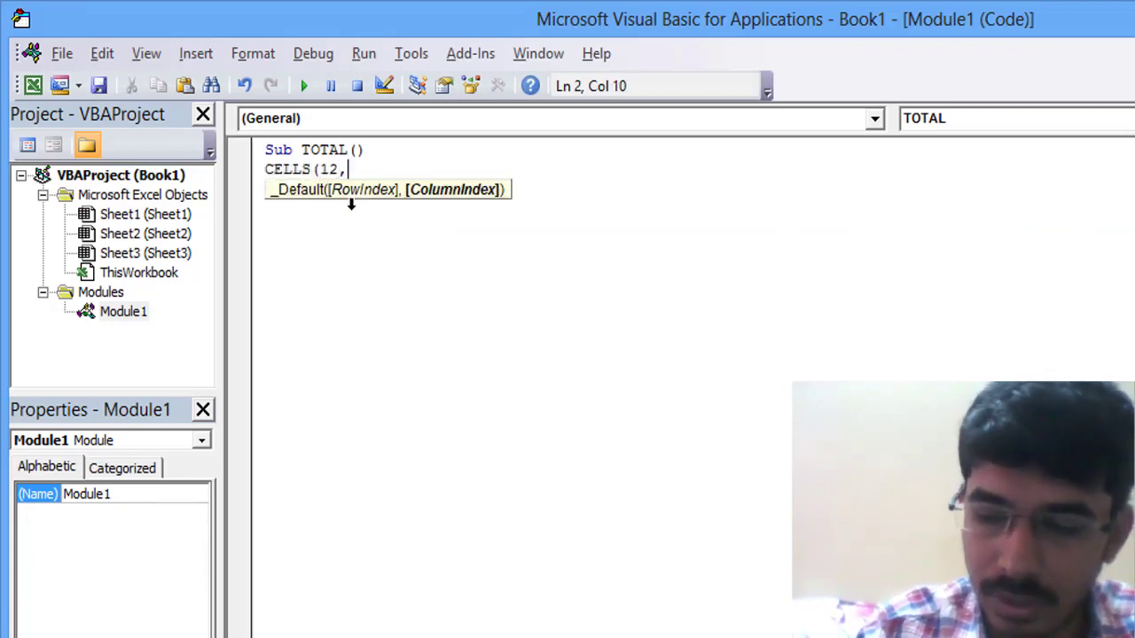
pyautogui.write('2)')
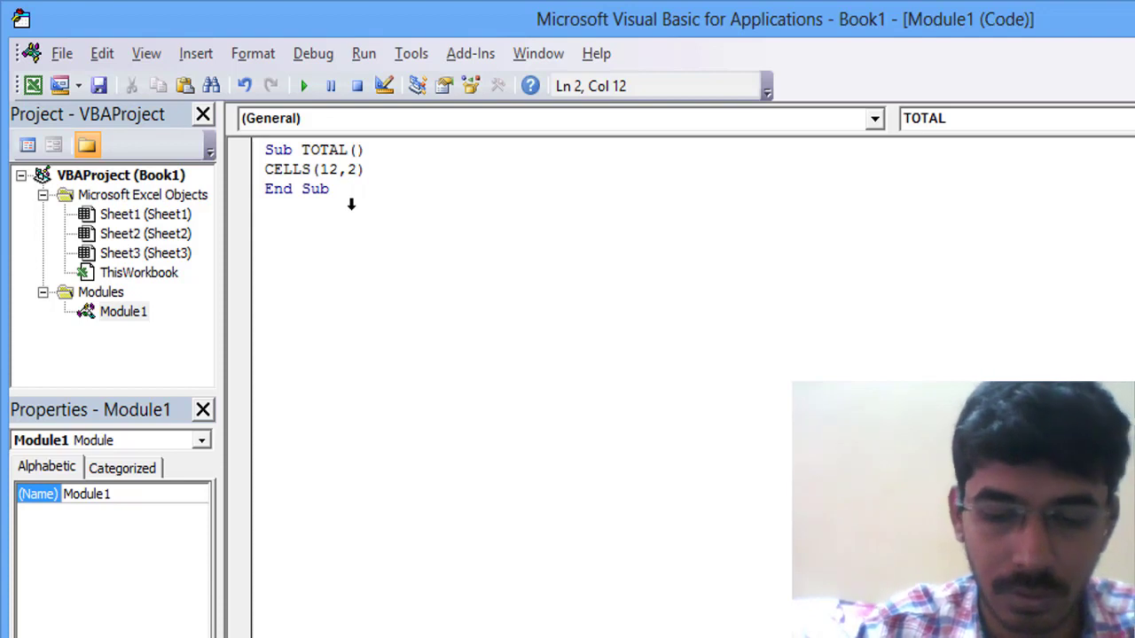
pyautogui.write('.Formula')
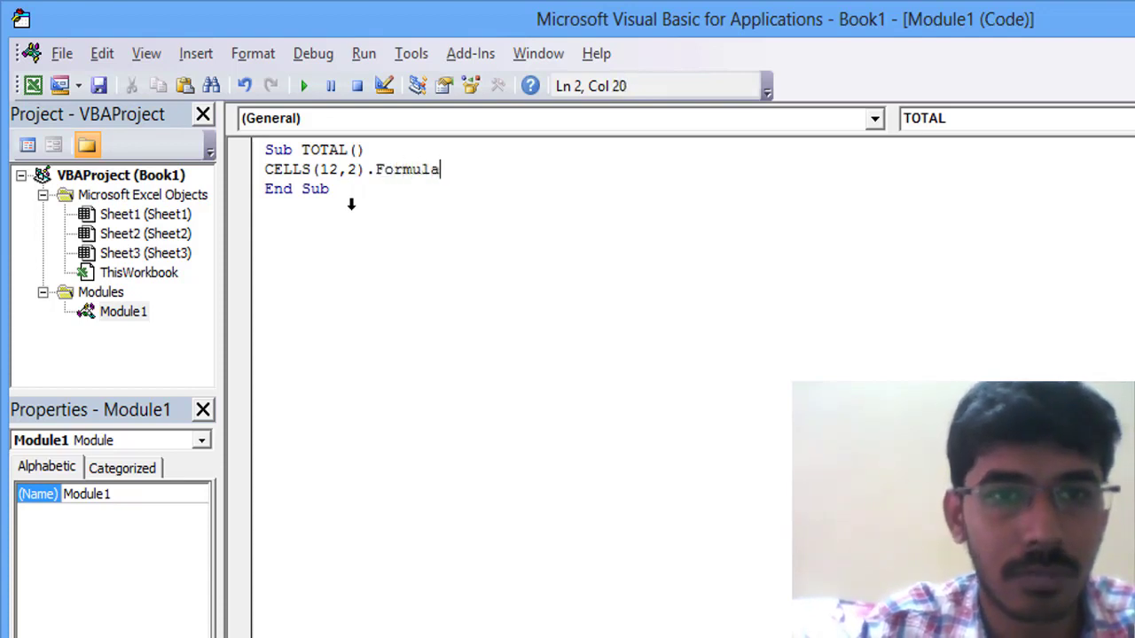
pyautogui.write('R1C')
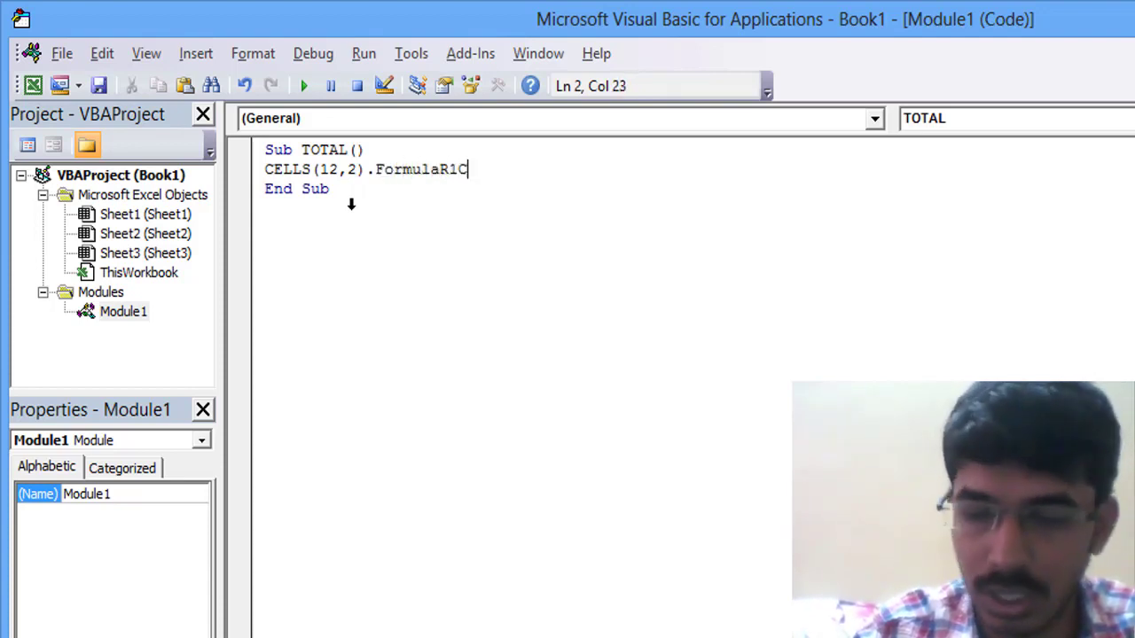
pyautogui.write('1=')
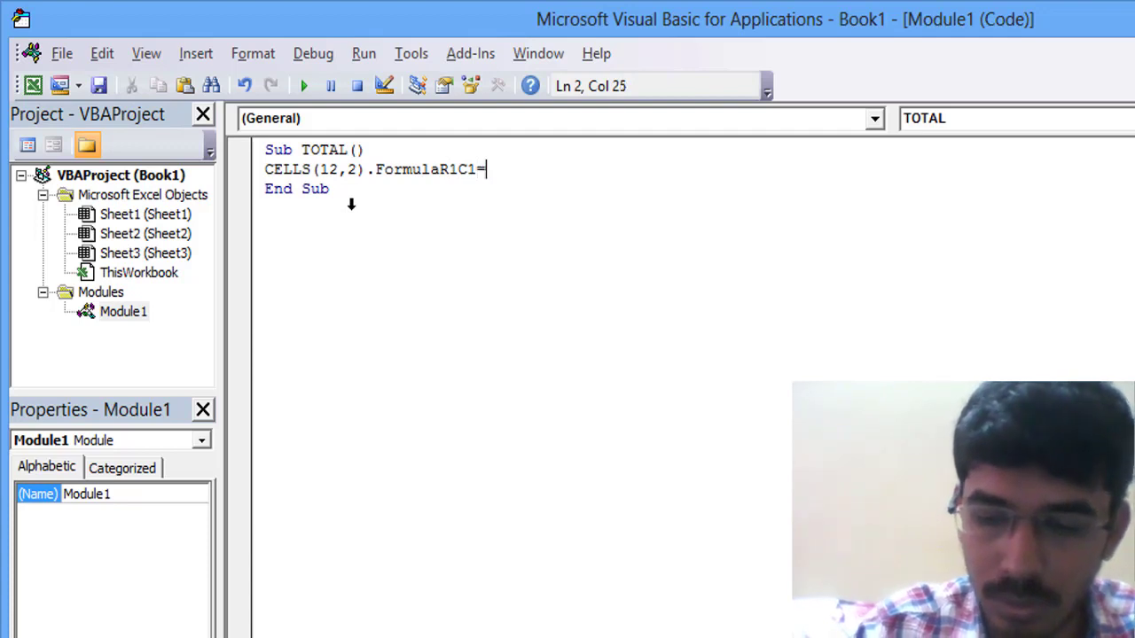
pyautogui.write('"=')
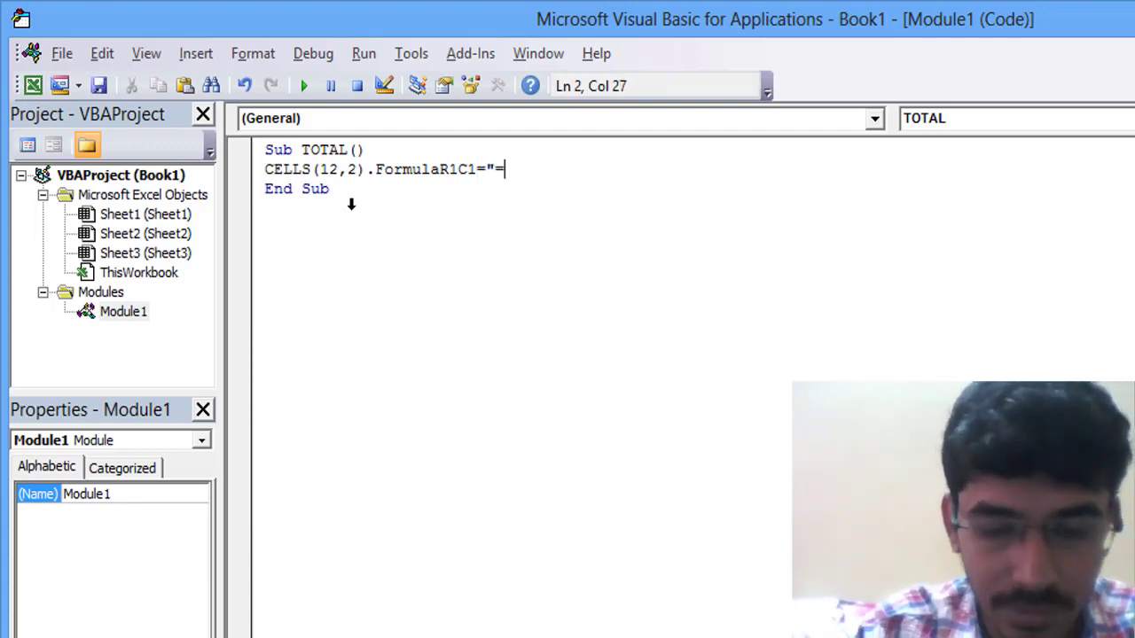
pyautogui.write('sumif')
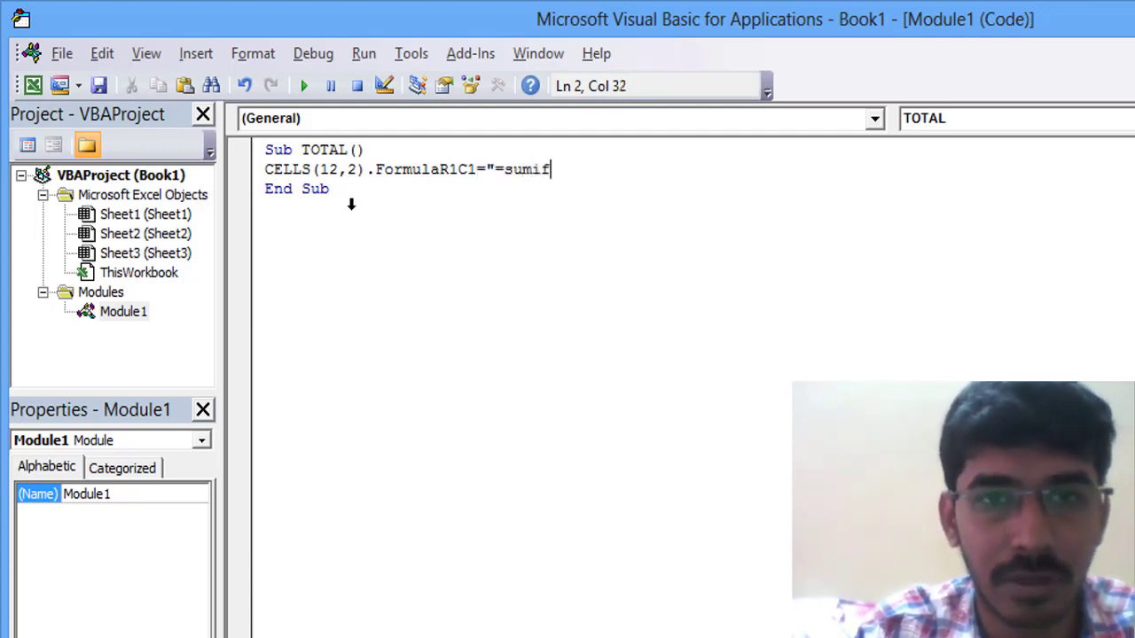
pyautogui.write('s')
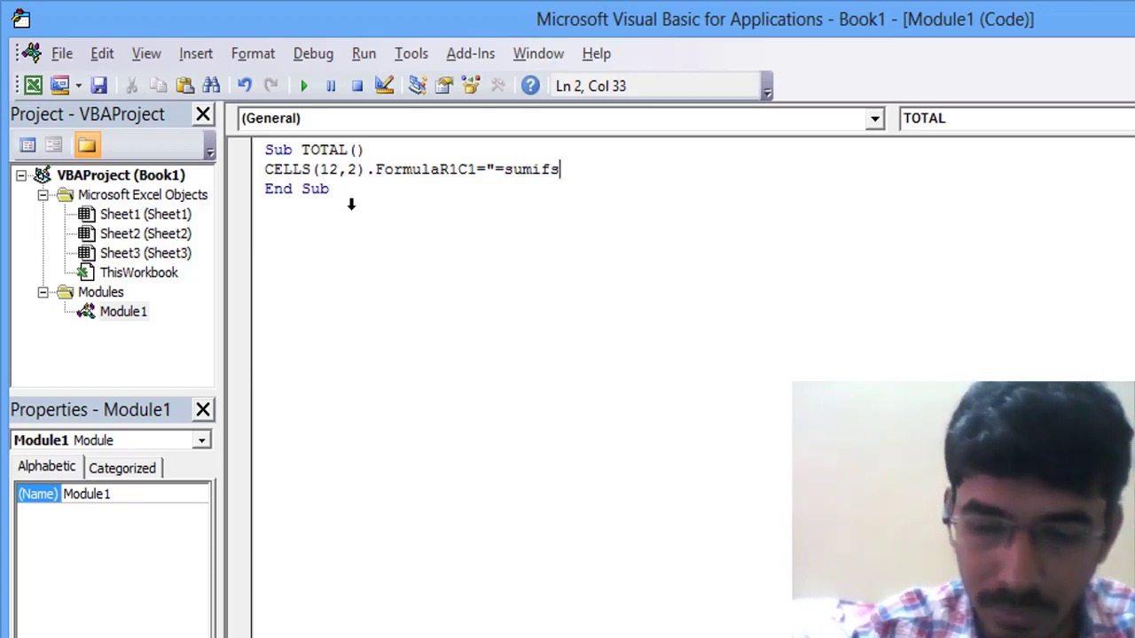
pyautogui.write('(')
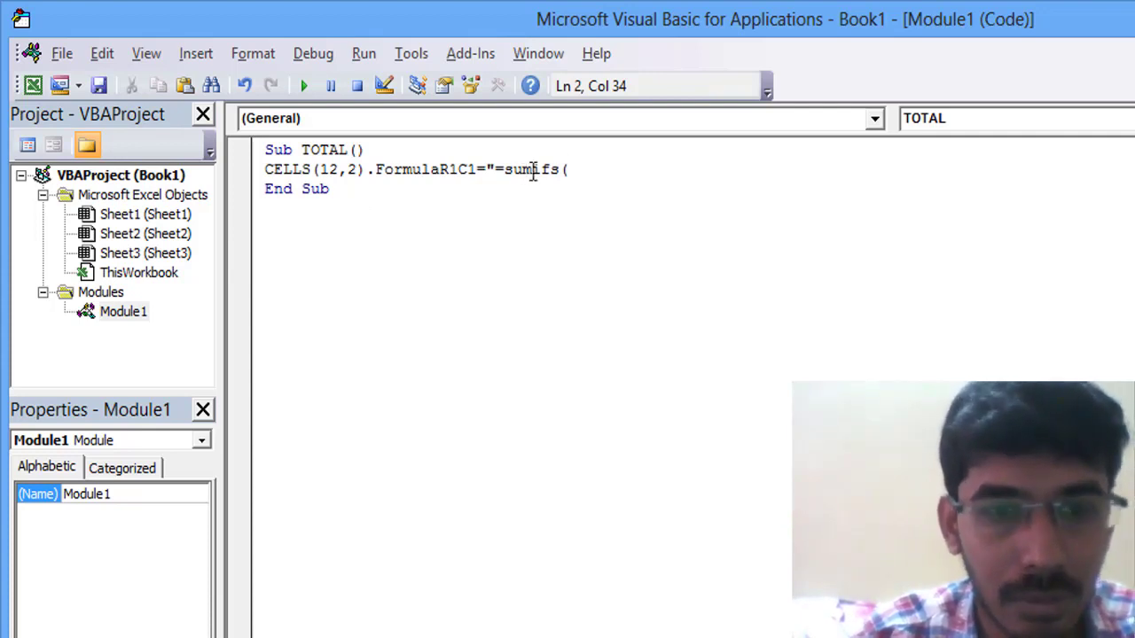
pyautogui.hotkey('alt', 'F11')
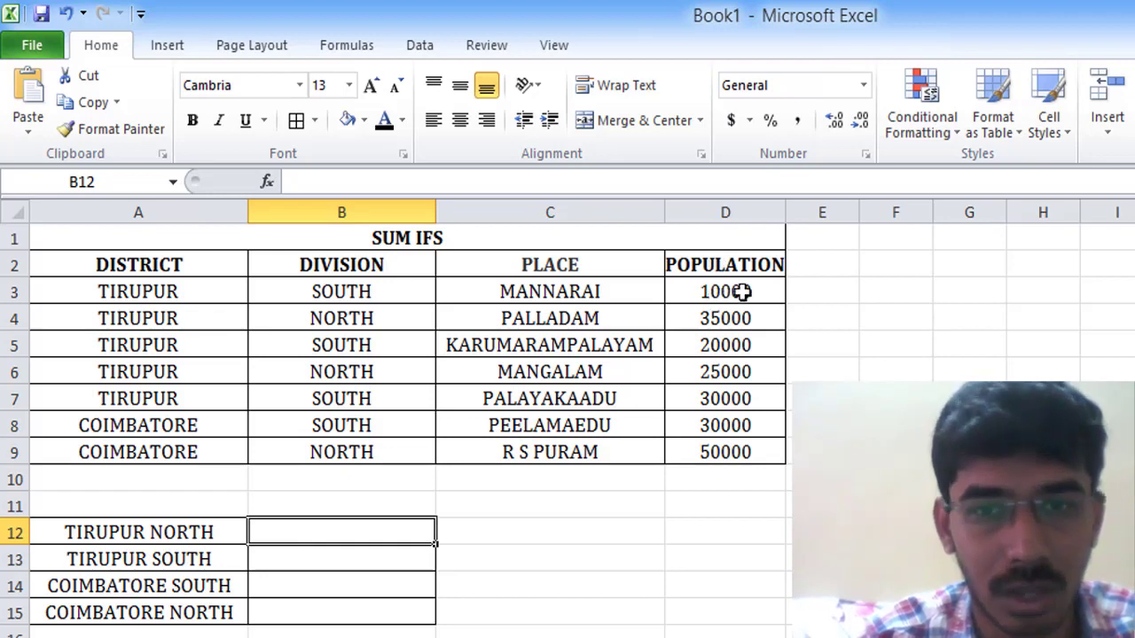
# Step: Add sum range R3C4:R9C4 and start the district criteria range R3C1:R9C1, checking the sheet's columns
pyautogui.hotkey('alt', 'F11')
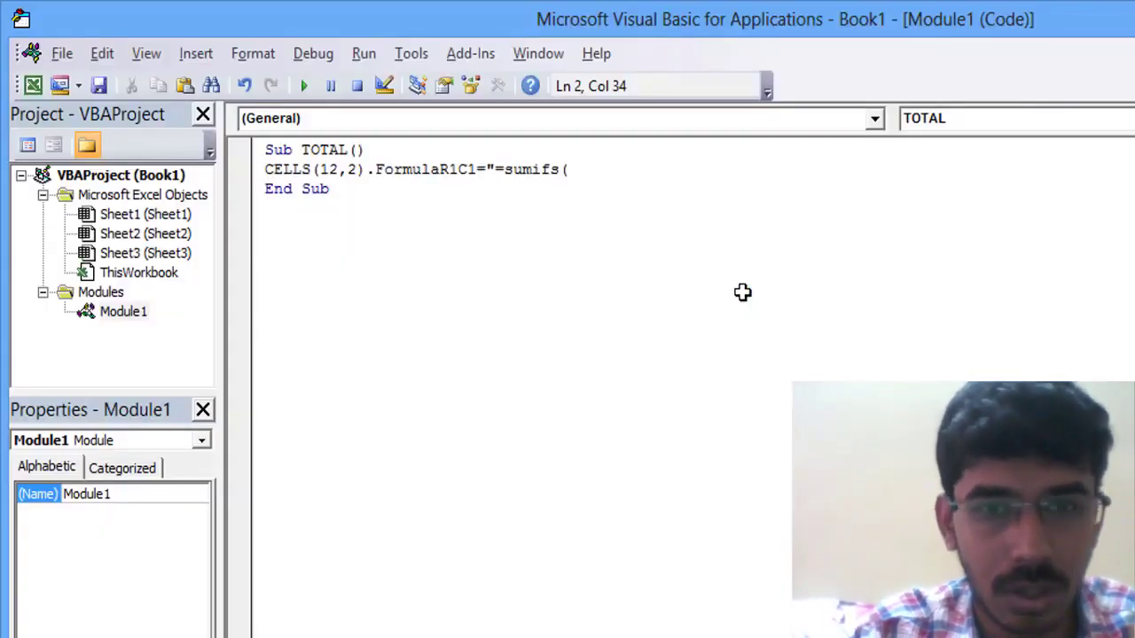
pyautogui.write('R3')
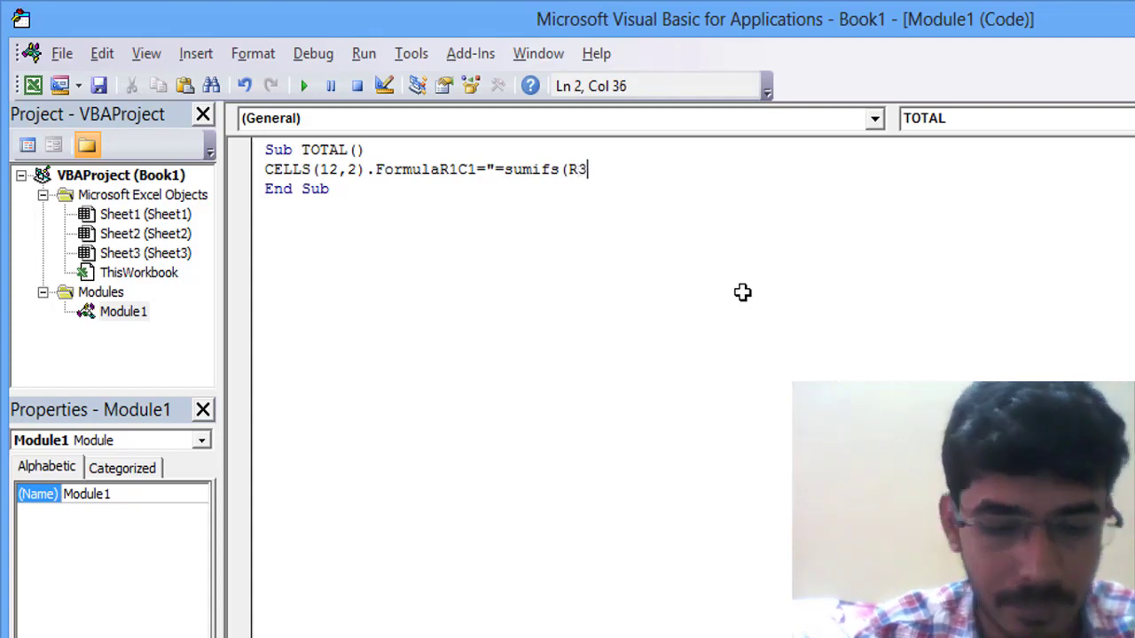
pyautogui.write('C4')
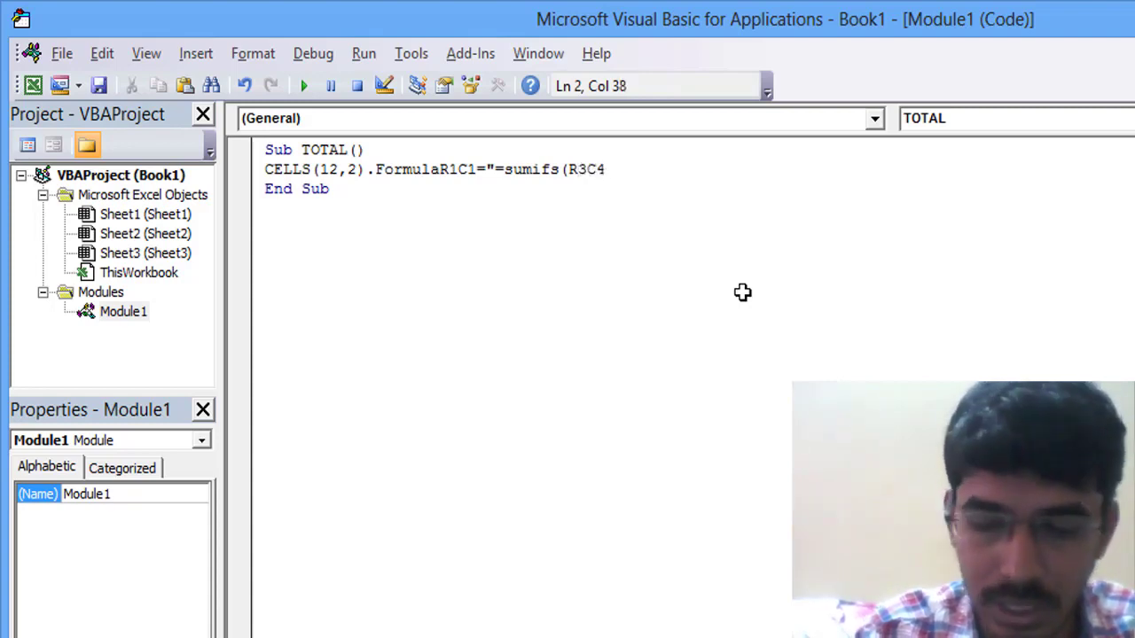
pyautogui.write(':')
pyautogui.hotkey('alt', 'F11')
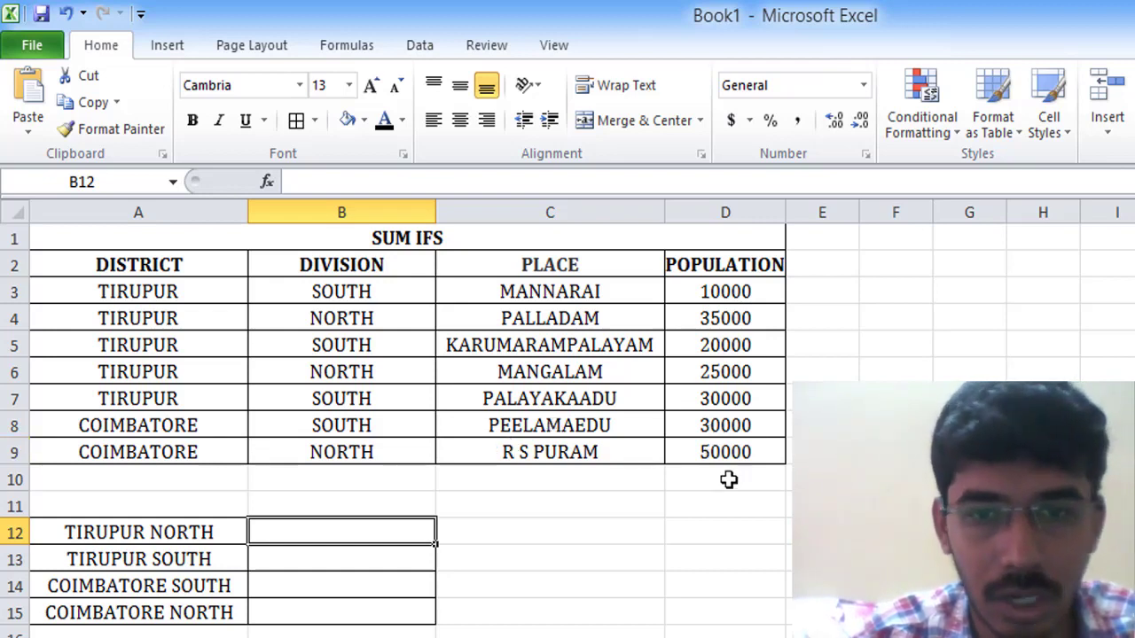
pyautogui.hotkey('alt', 'Tab')
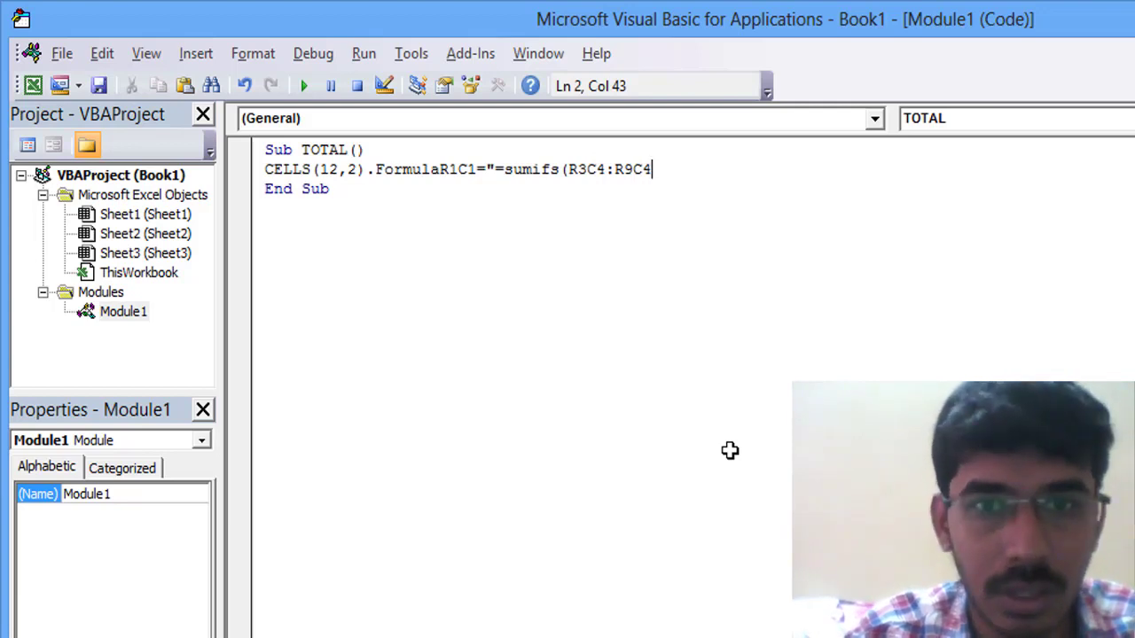
pyautogui.write(',')
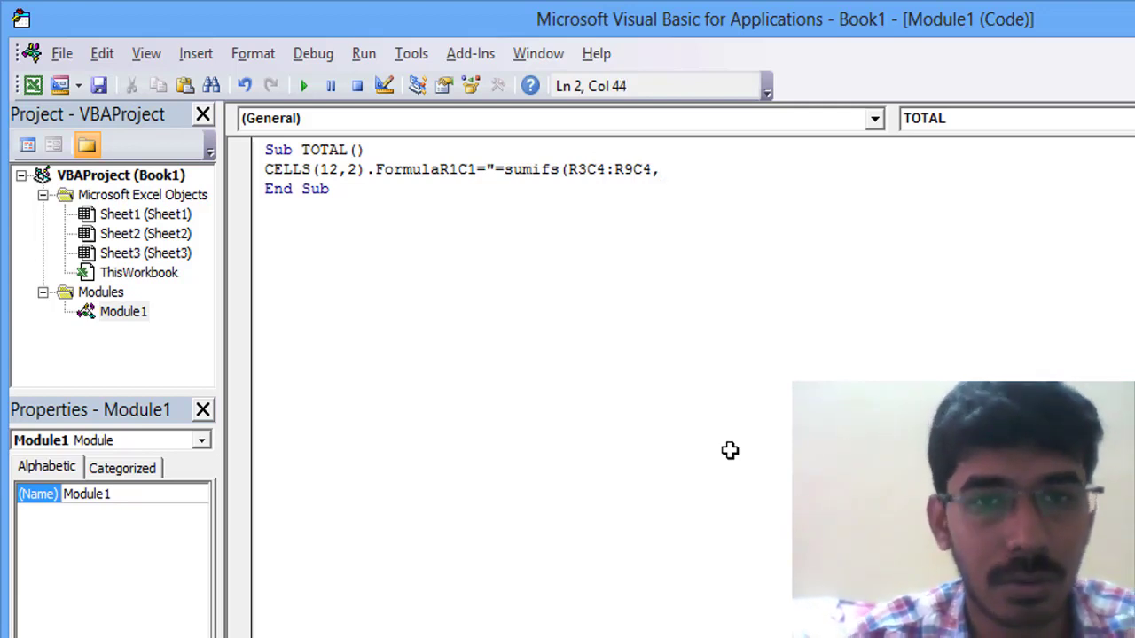
pyautogui.hotkey('alt', 'F11')
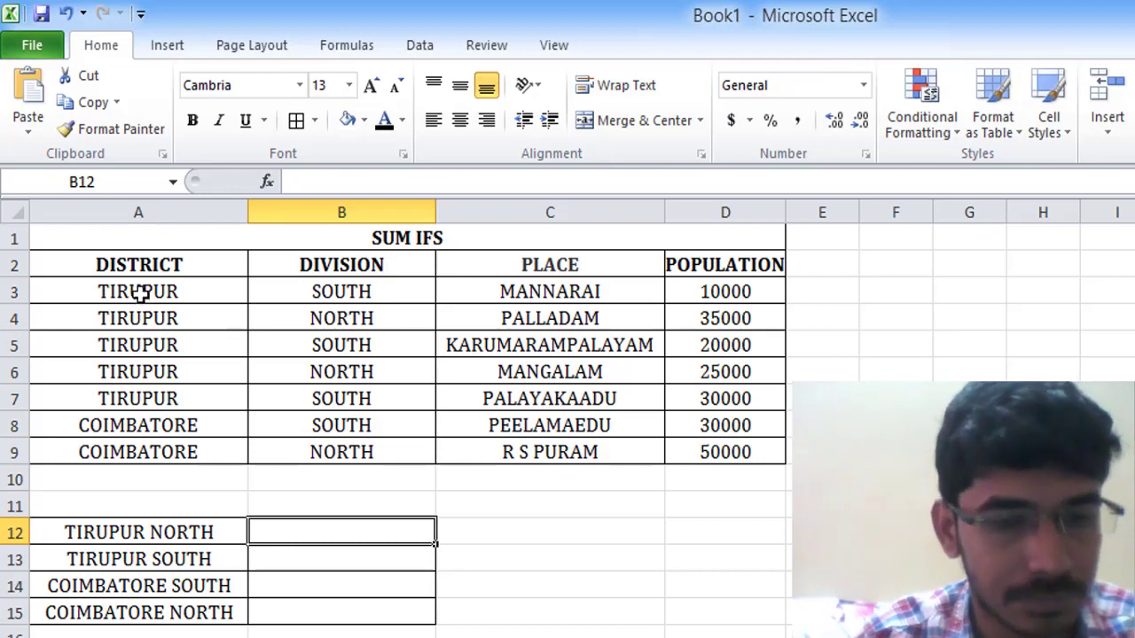
pyautogui.hotkey('alt', 'F11')
pyautogui.write('R3C')
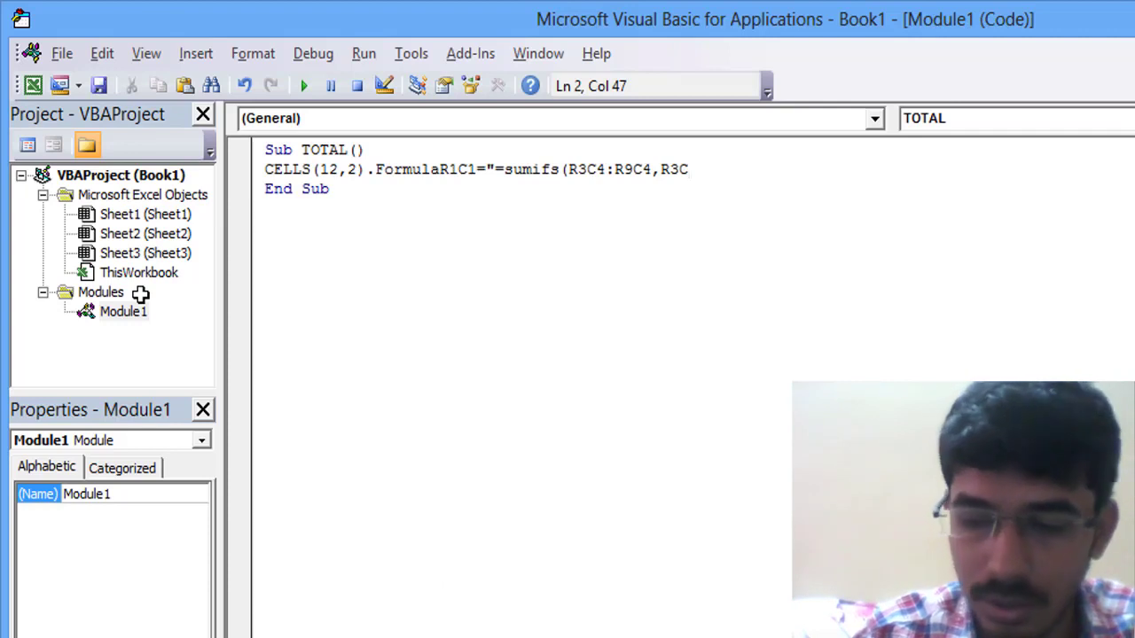
pyautogui.write('1:')
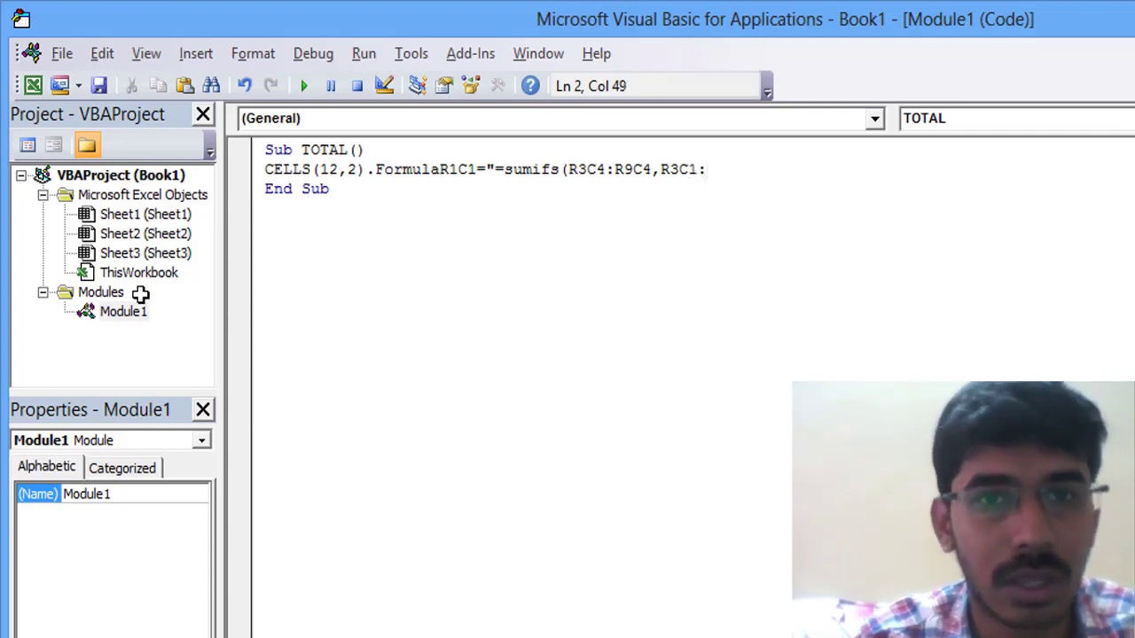
pyautogui.write('R')
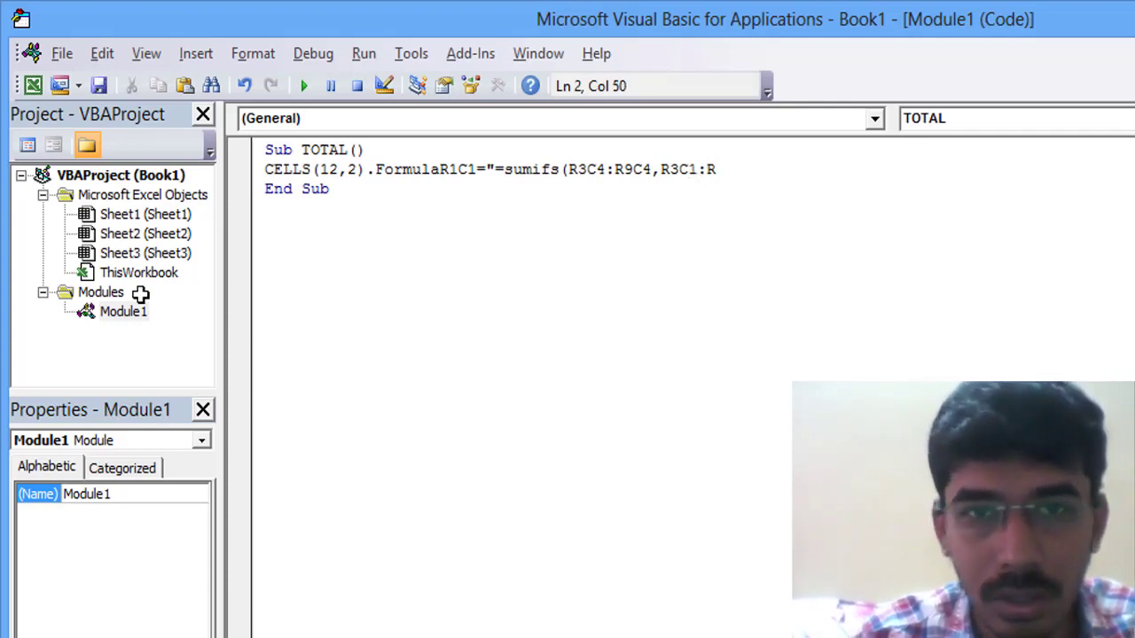
pyautogui.write('9C')
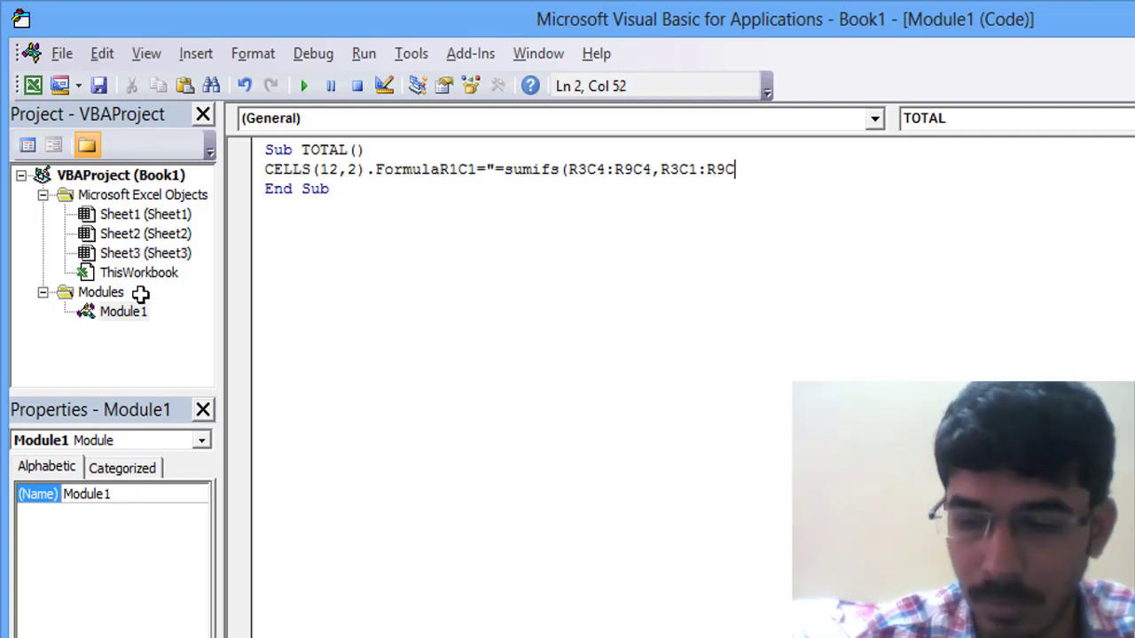
pyautogui.write('1,')
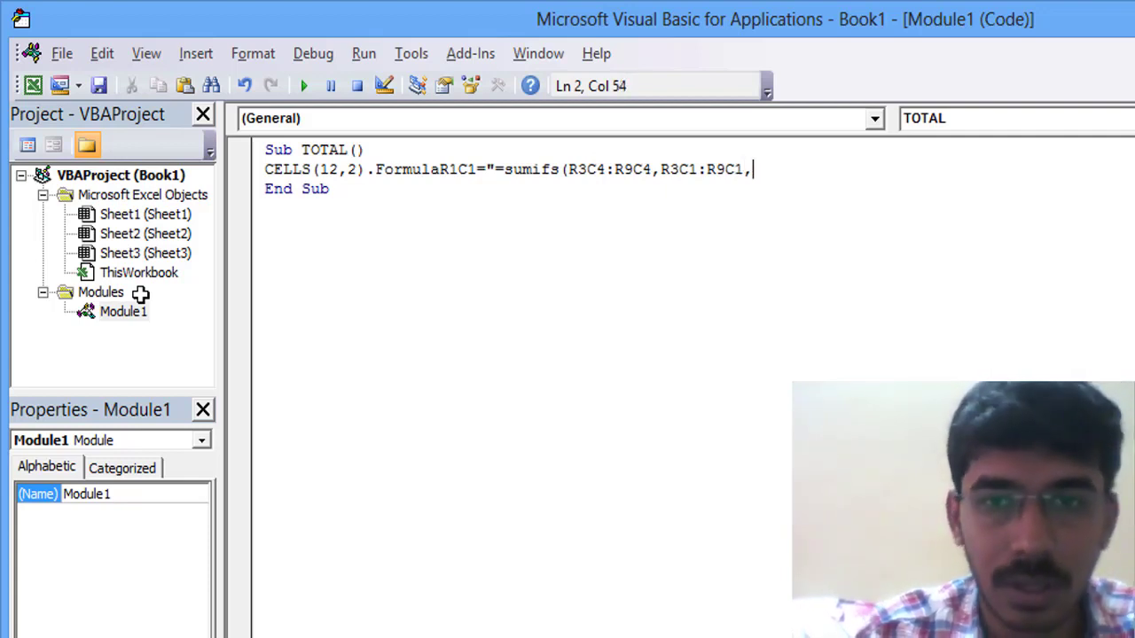
pyautogui.write('""')
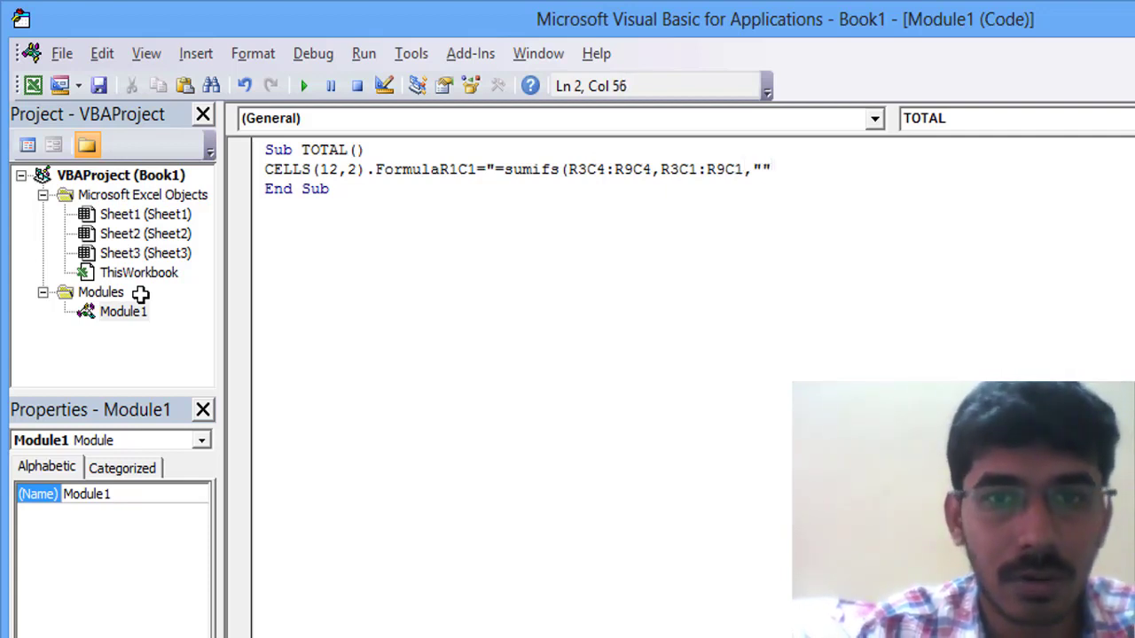
# Step: Check the district names in the sheet and begin the TIRUPUR district criterion
pyautogui.hotkey('alt', 'F11')
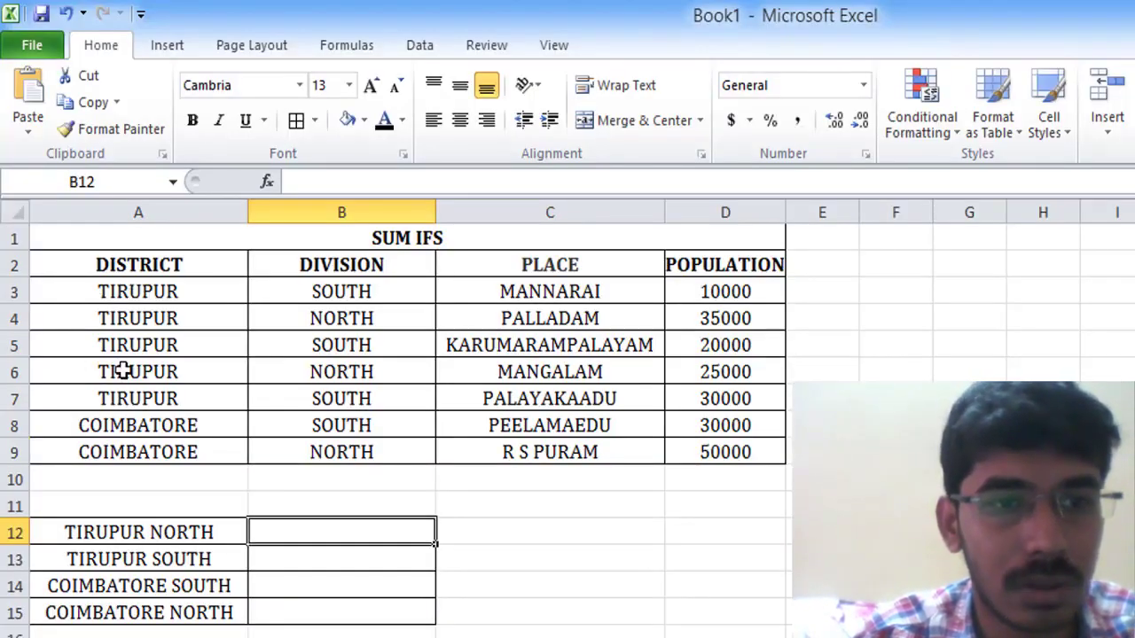
pyautogui.hotkey('alt', 'F11')
pyautogui.write('CELLS(12,2).FormulaR1C1="=sumifs(R3C4:R9C4,R3C1:R9C1,""TI')
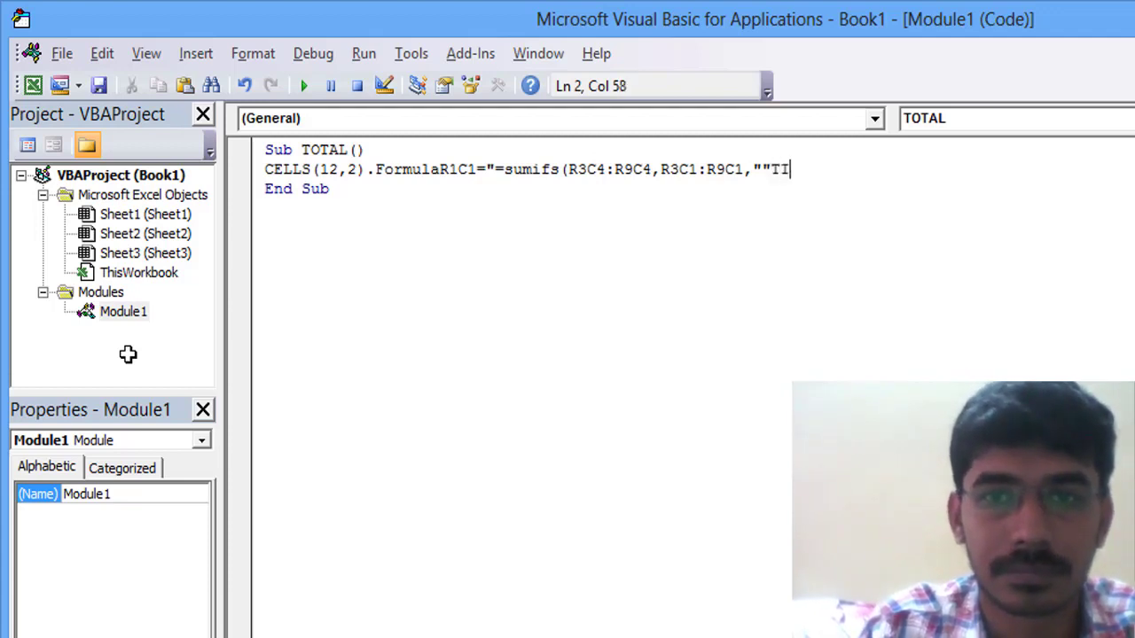
pyautogui.write('RUPUR')
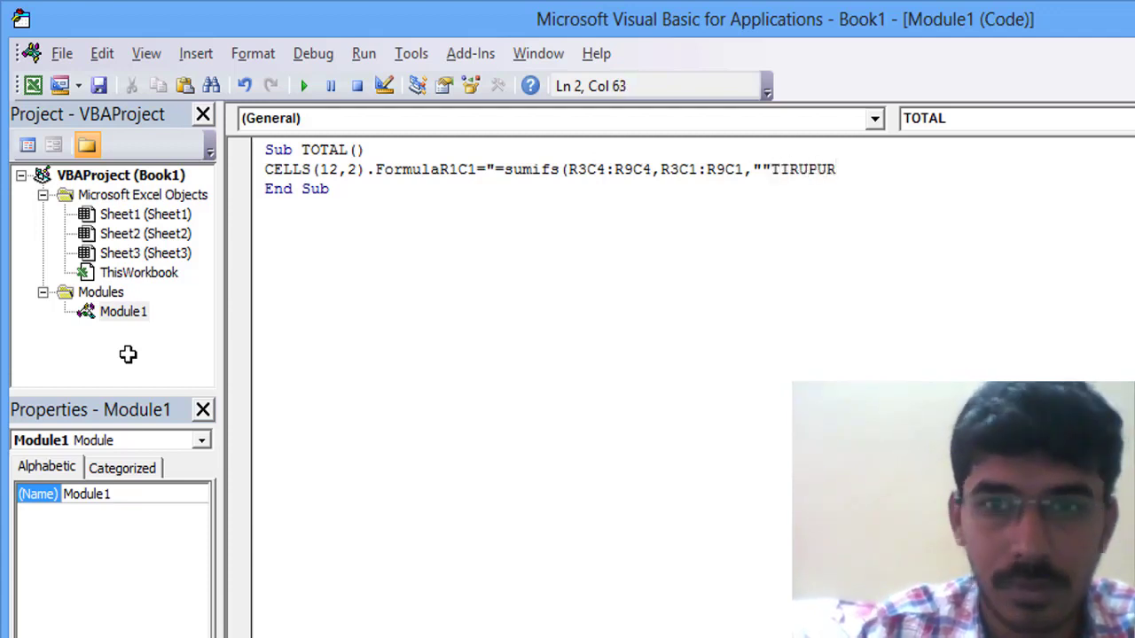
pyautogui.write('""')
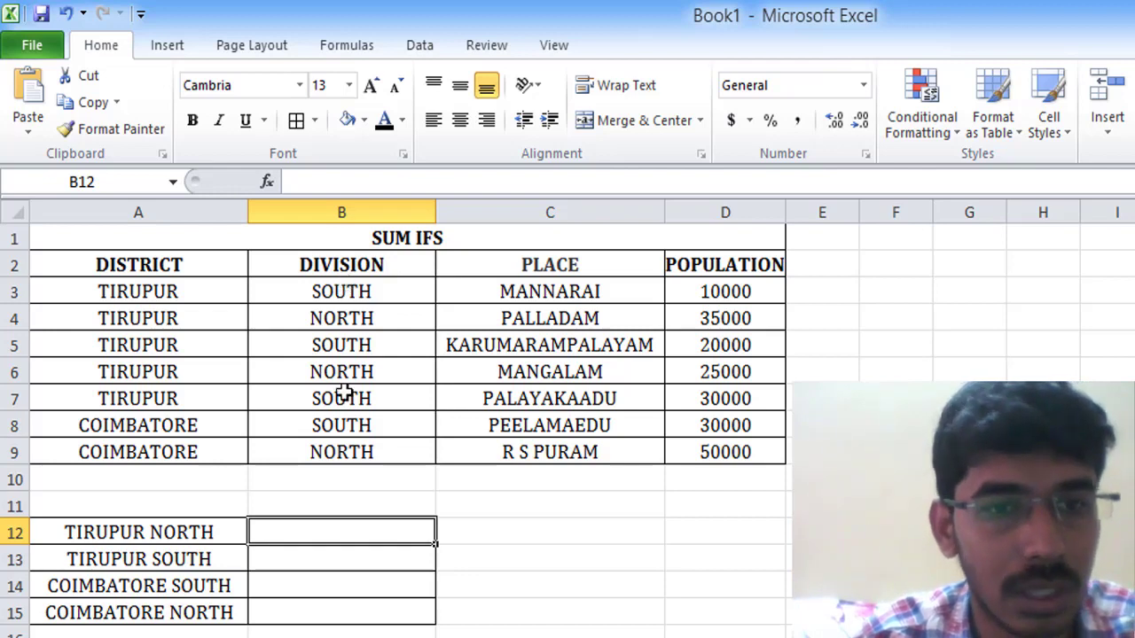
# Step: Finish the B12 SUMIFS line with division range R3C2:R9C2 and criterion "NORTH"
pyautogui.hotkey('alt', 'F11')
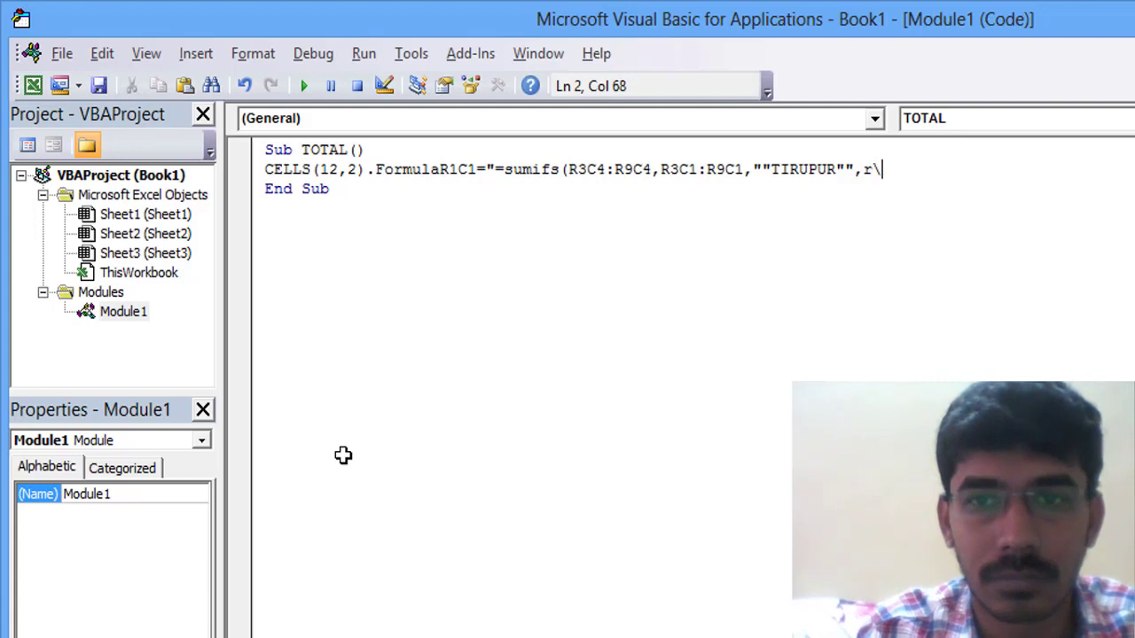
pyautogui.write('3')
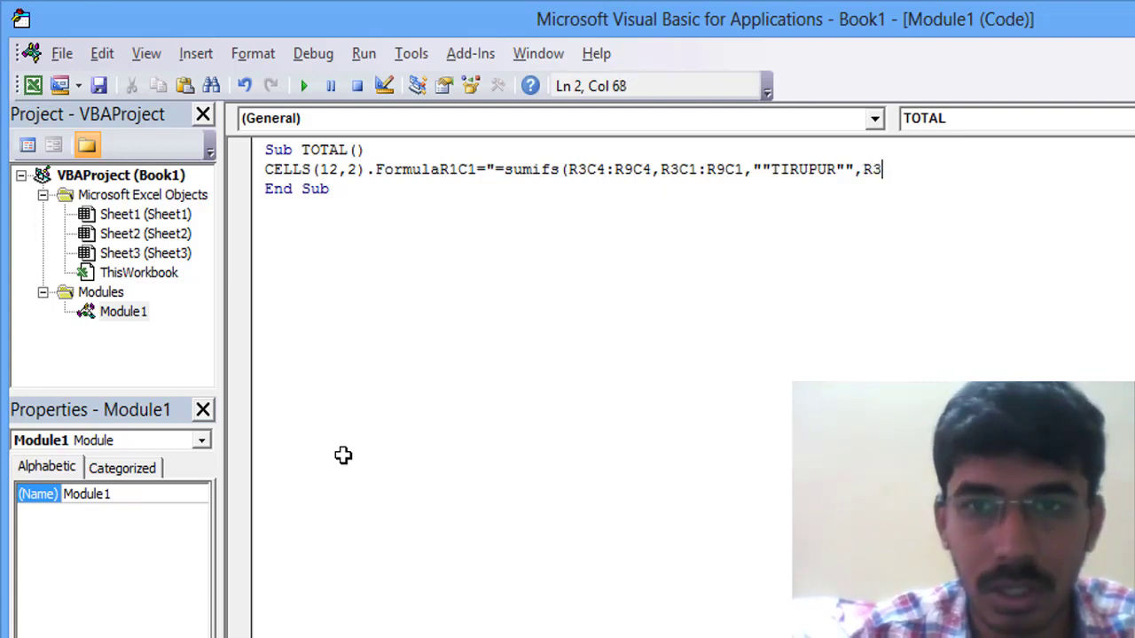
pyautogui.write('C1:R9C1')
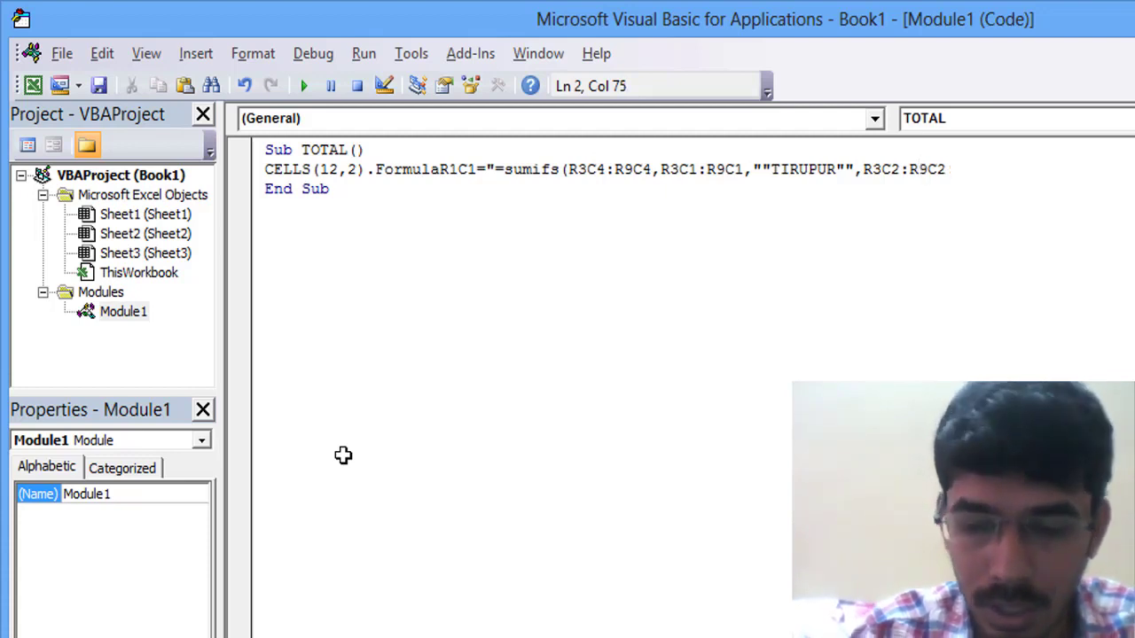
pyautogui.write(',')
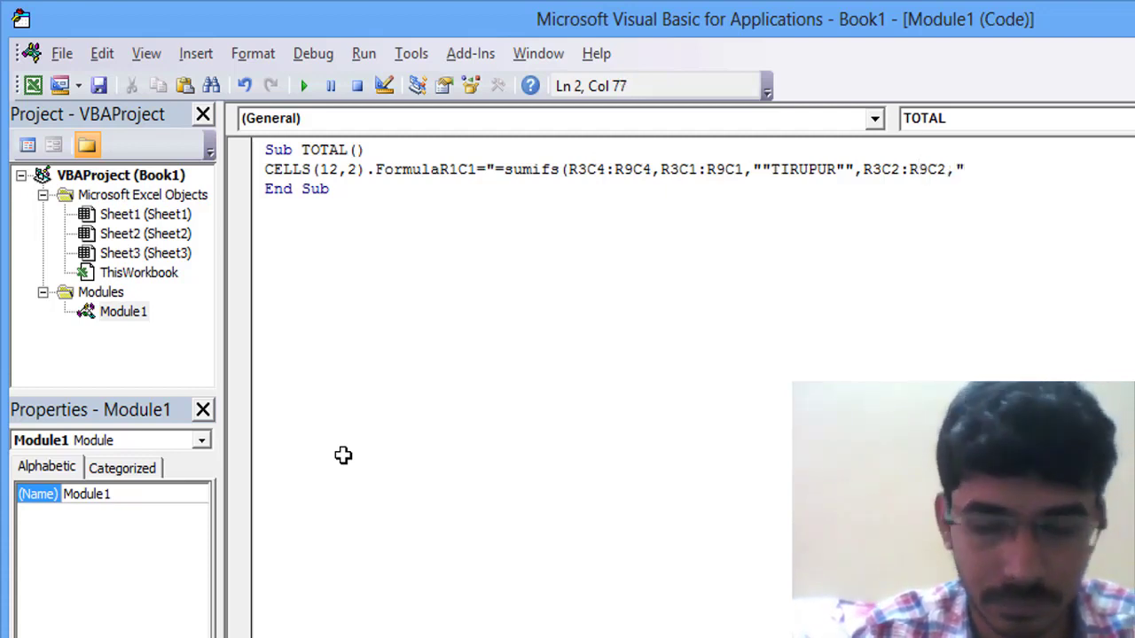
pyautogui.write('"')
pyautogui.hotkey('alt', 'F11')
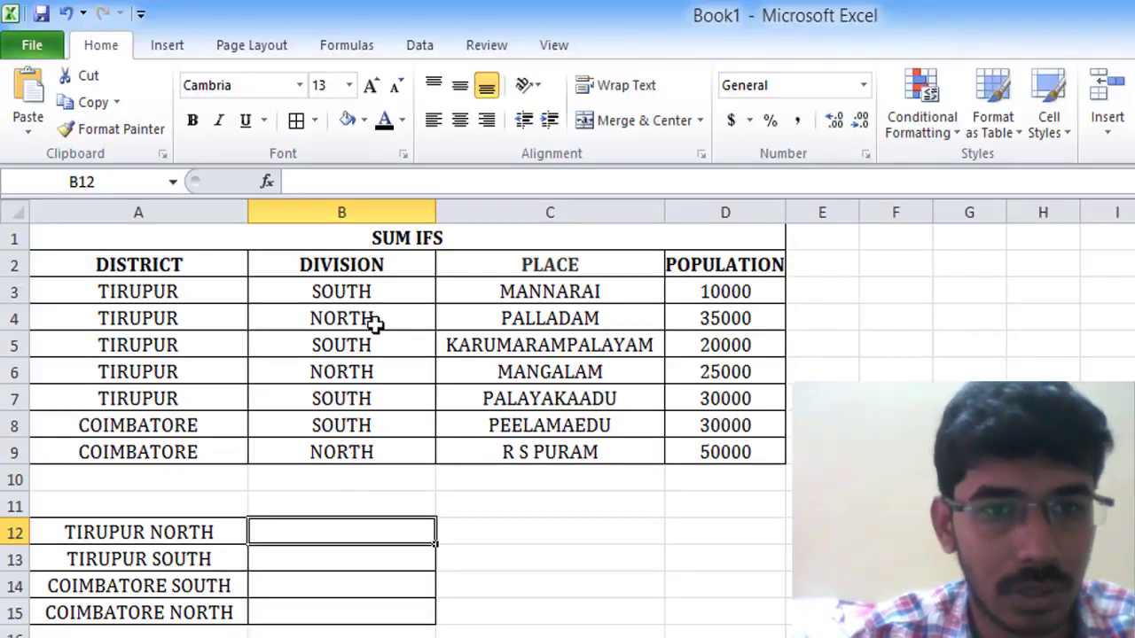
pyautogui.hotkey('alt', 'F11')
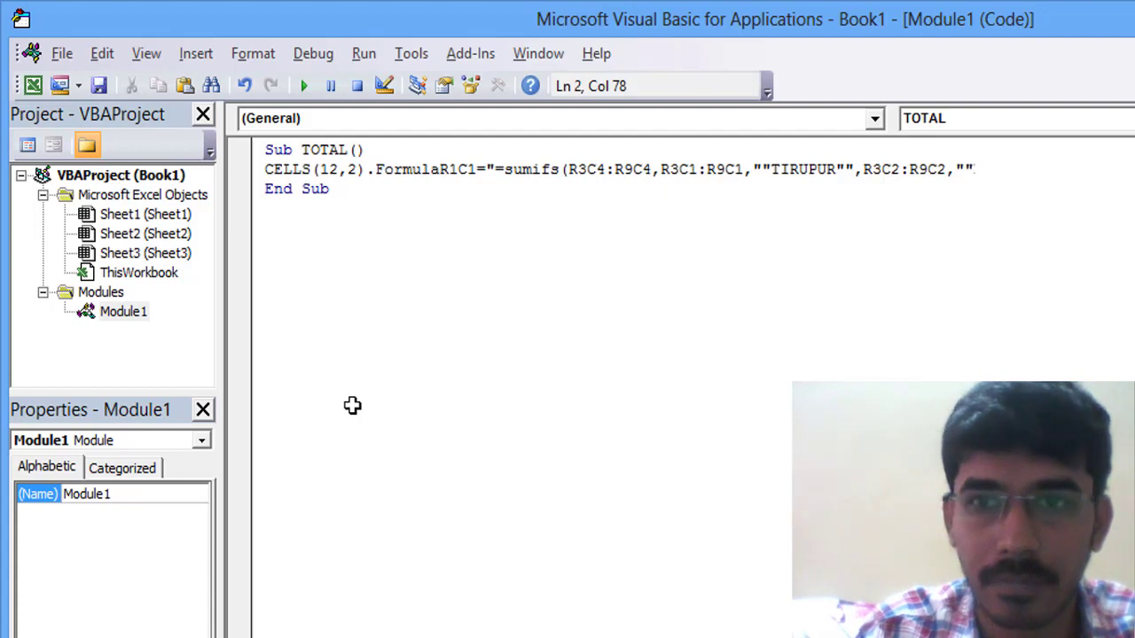
pyautogui.write('RTH""')
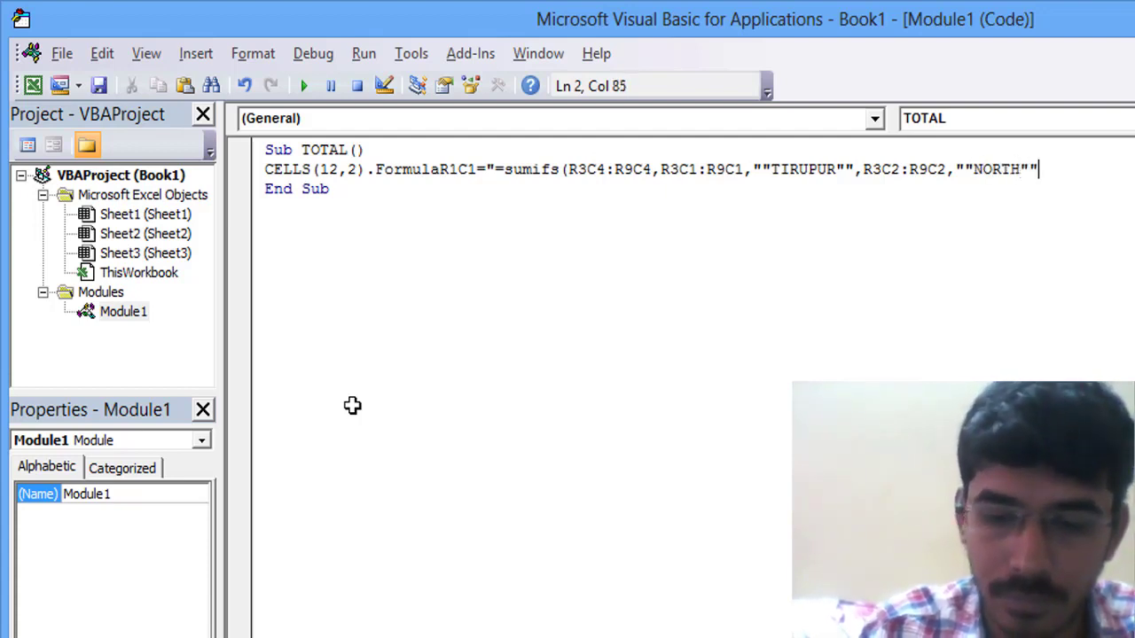
pyautogui.write(')')
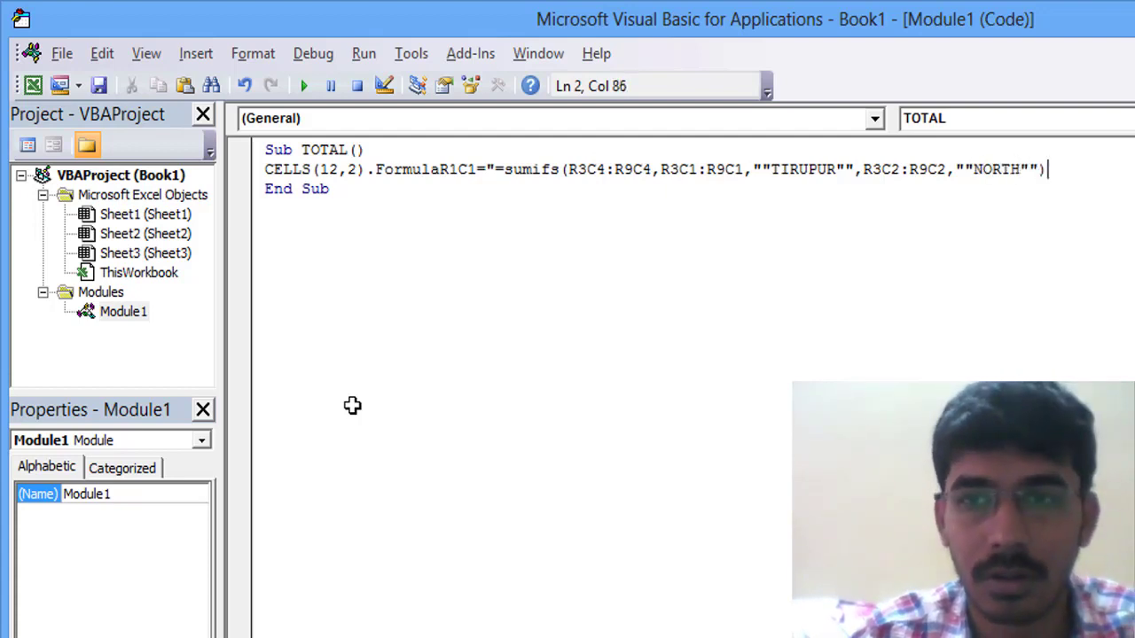
pyautogui.write('"')
pyautogui.press('Return')
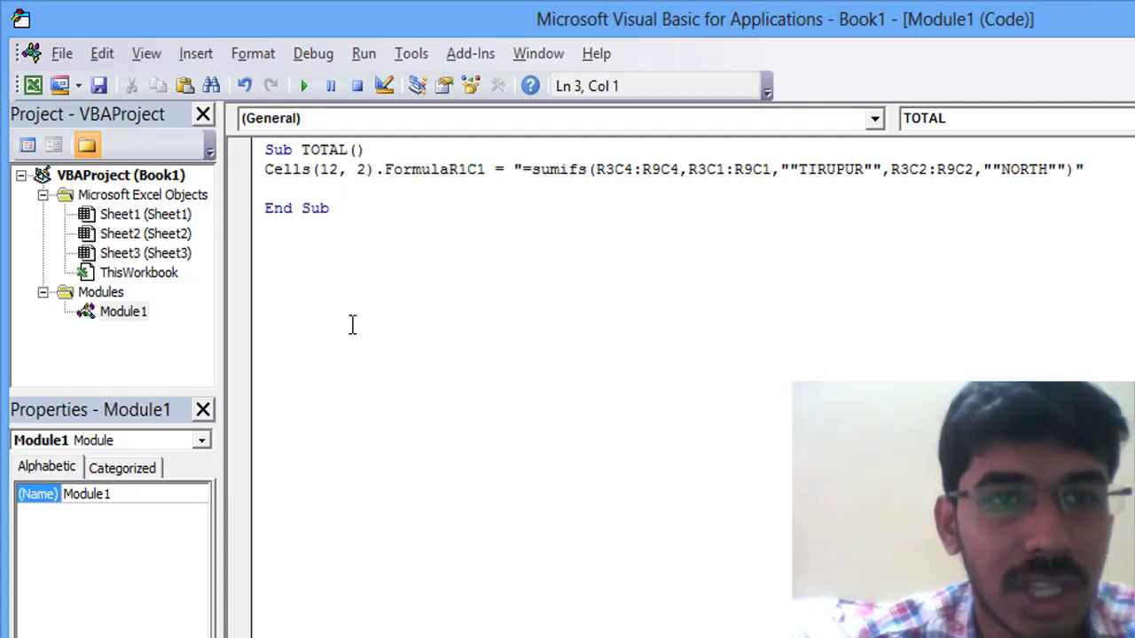
# Step: Run TOTAL, confirm B12 shows 60000 for TIRUPUR NORTH, and return to the code
pyautogui.click(304, 85)
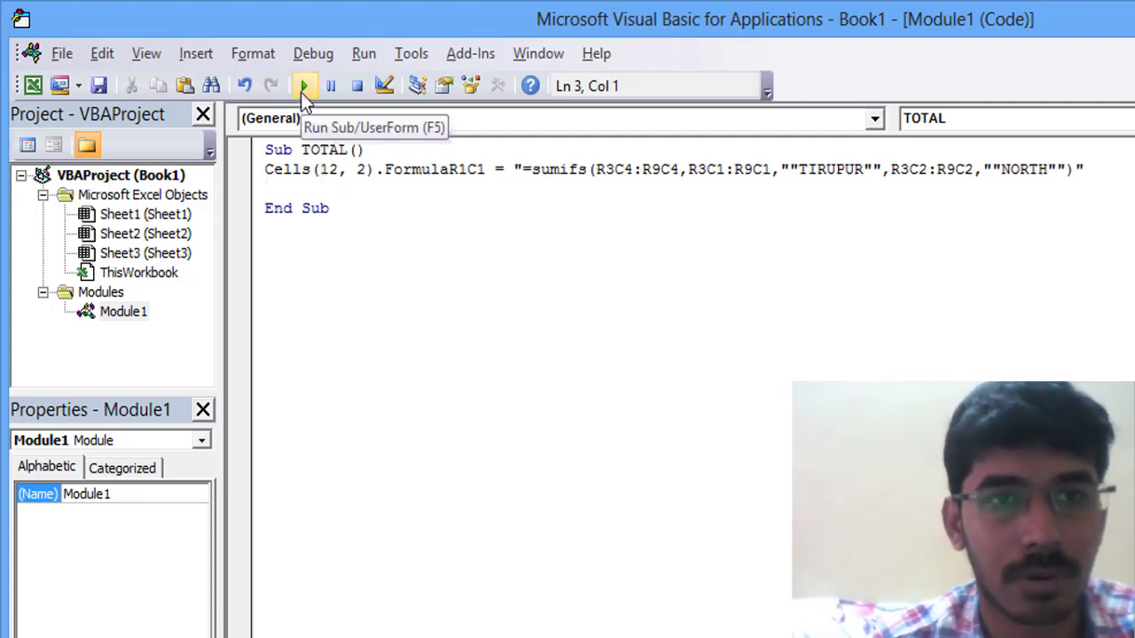
pyautogui.hotkey('alt', 'F11')
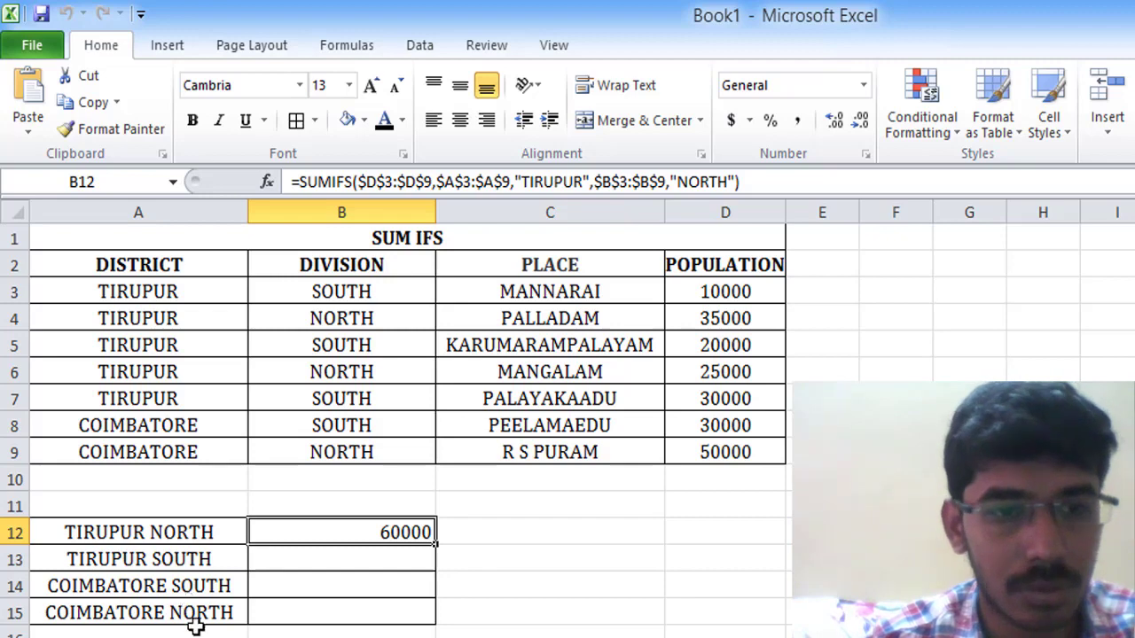
pyautogui.hotkey('alt', 'F11')
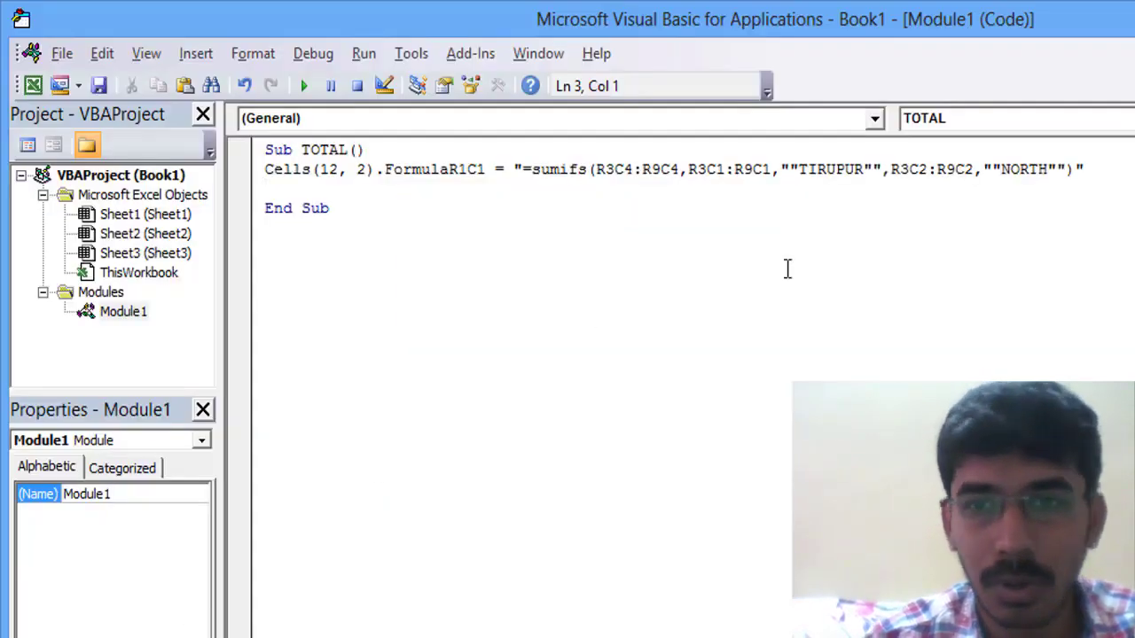
# Step: Duplicate the B12 SUMIFS formula line directly below itself
pyautogui.moveTo(1086, 168); pyautogui.dragTo(284, 172)
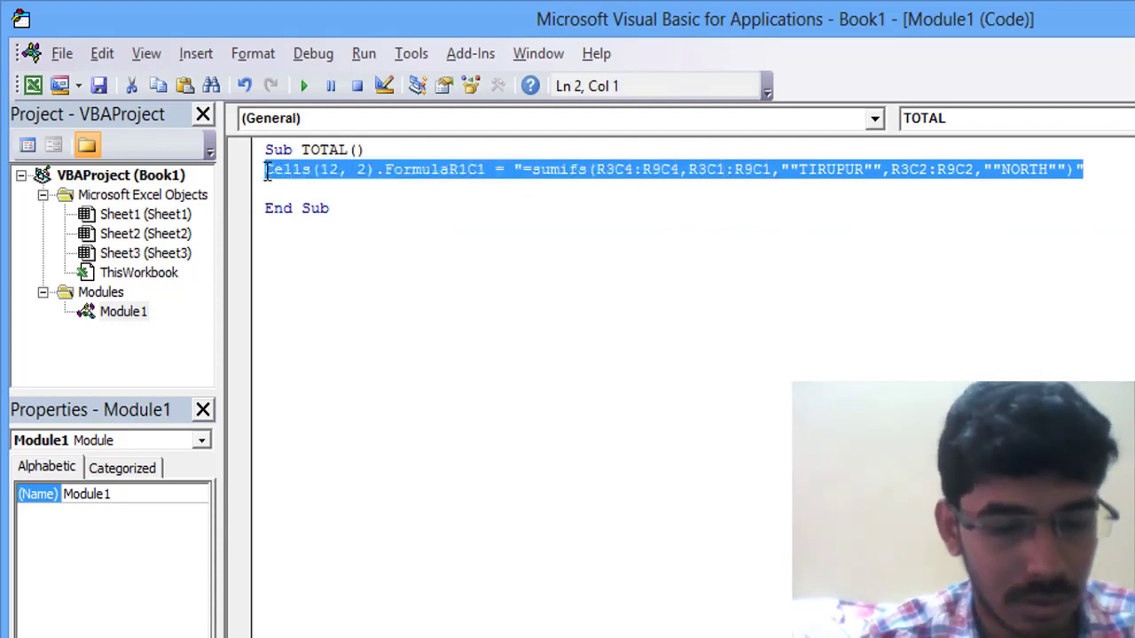
pyautogui.press('End')
pyautogui.press('Return')
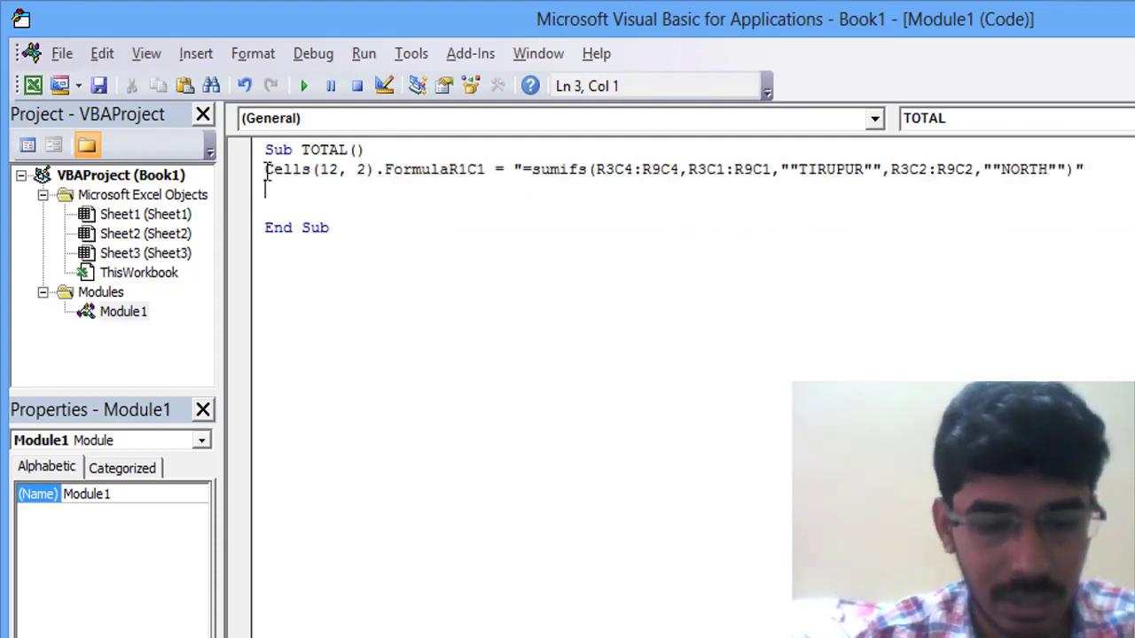
pyautogui.write('Cells(12, 2).FormulaR1C1 = "=sumifs(R3C4:R9C4,R3C1:R9C1,""TIRUPUR"",R3C2:R9C2,""NORTH"")"')
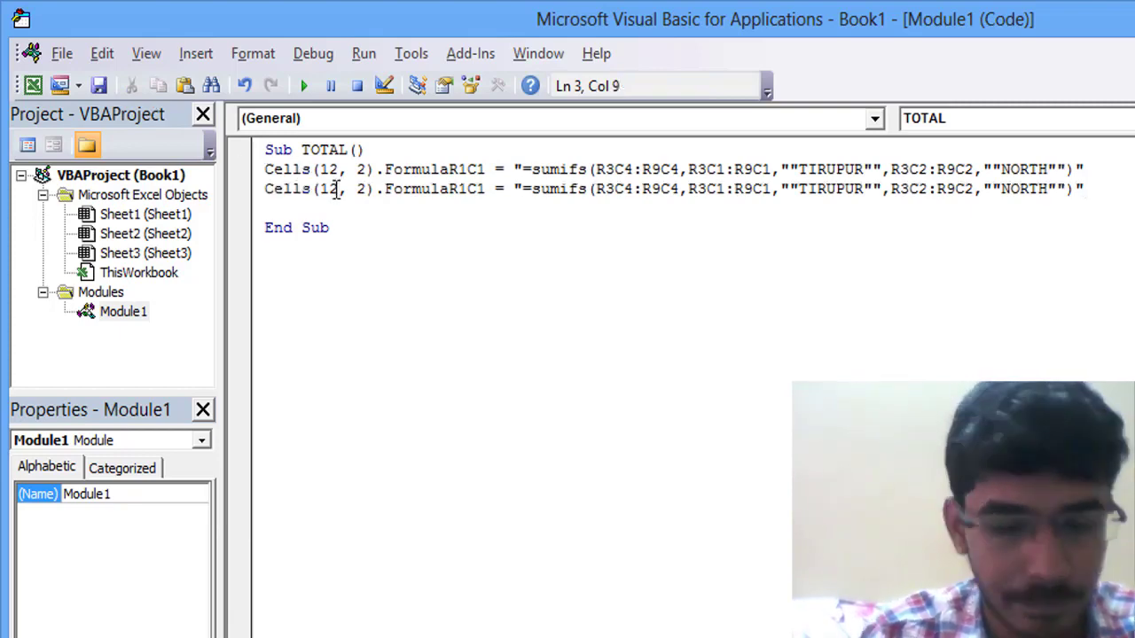
pyautogui.hotkey('alt', 'F11')
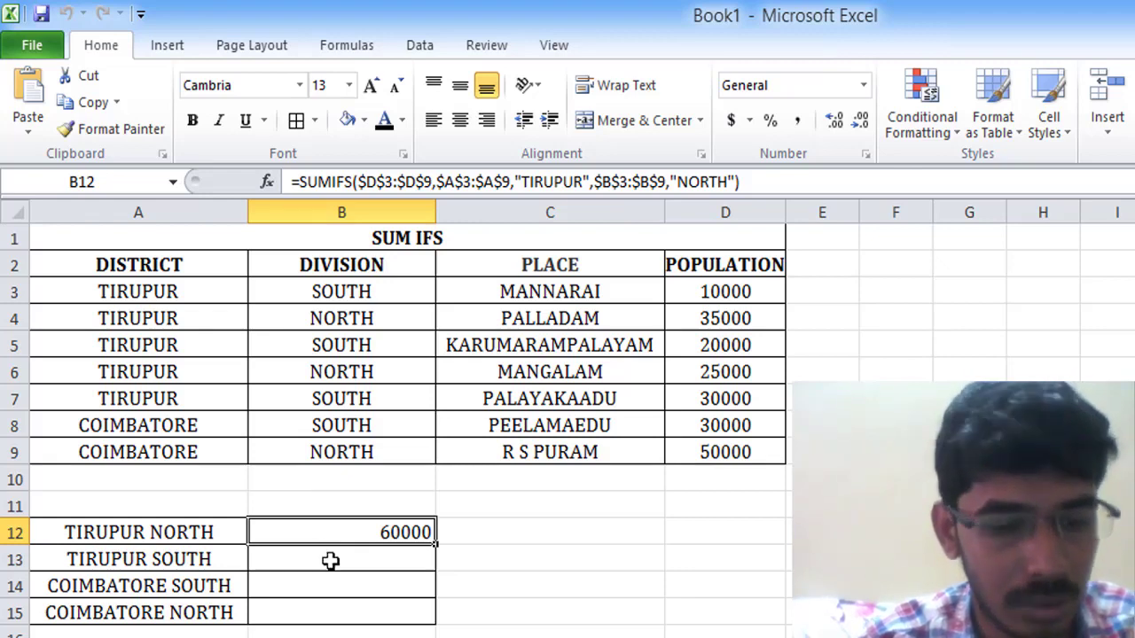
pyautogui.hotkey('alt', 'F11')
# Step: Change the copy to Cells(13, 2) with criterion SOUTH and run the macro
pyautogui.press('BackSpace')
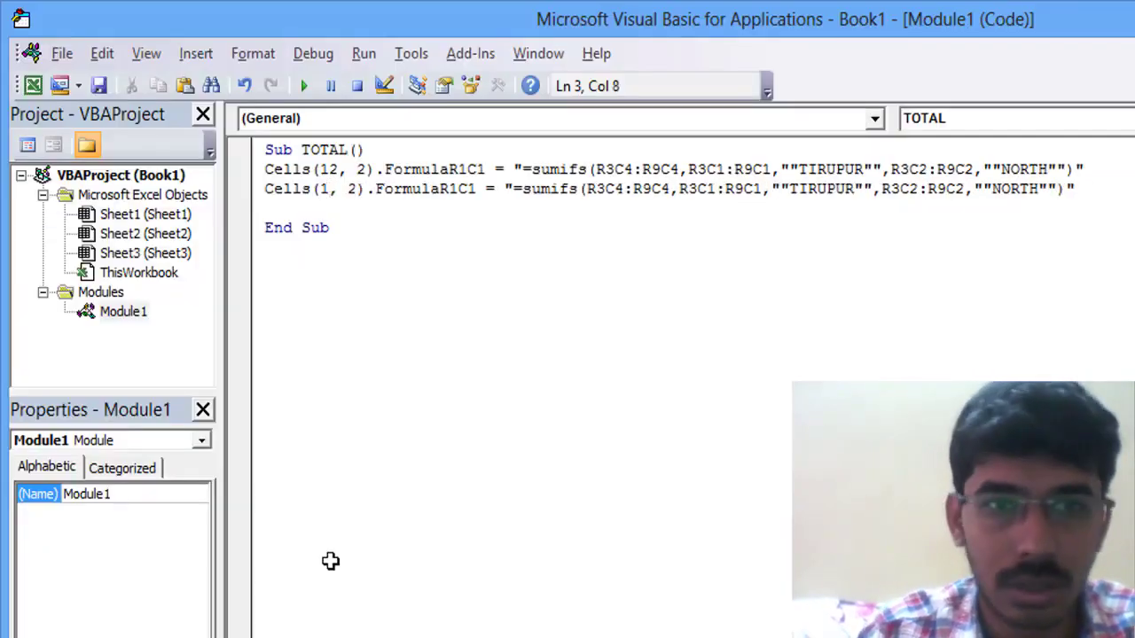
pyautogui.write('3')
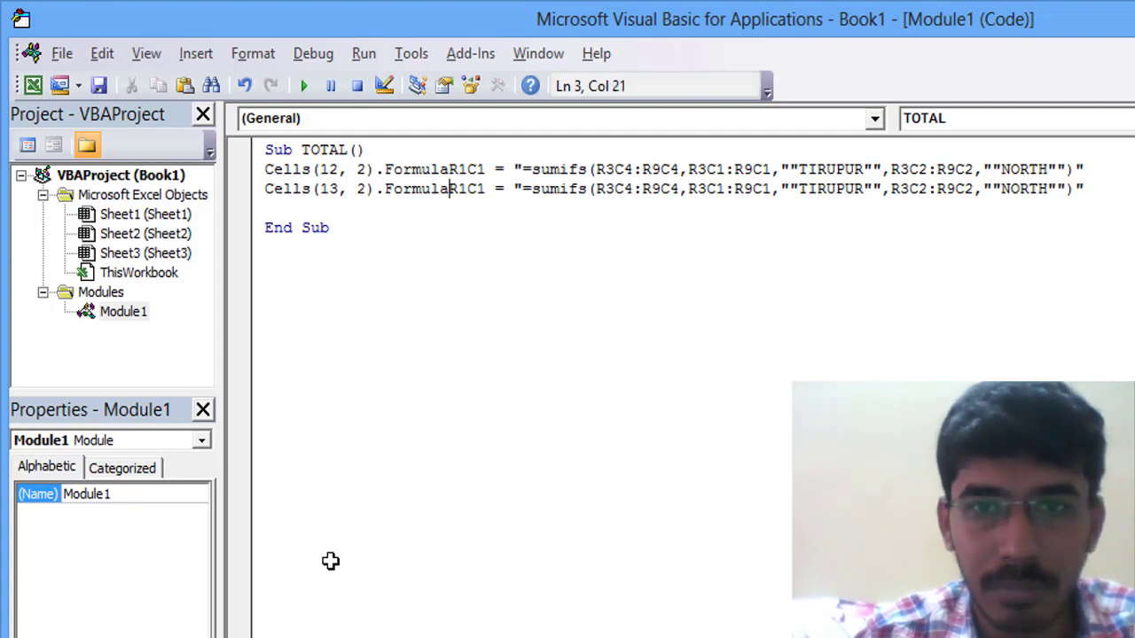
pyautogui.press('Right')
pyautogui.press('Right')
pyautogui.press('Right')
pyautogui.press('Right')
pyautogui.press('Right')
pyautogui.press('Right')
pyautogui.press('Right')
pyautogui.press('Right')
pyautogui.press('Right')
pyautogui.press('Right')
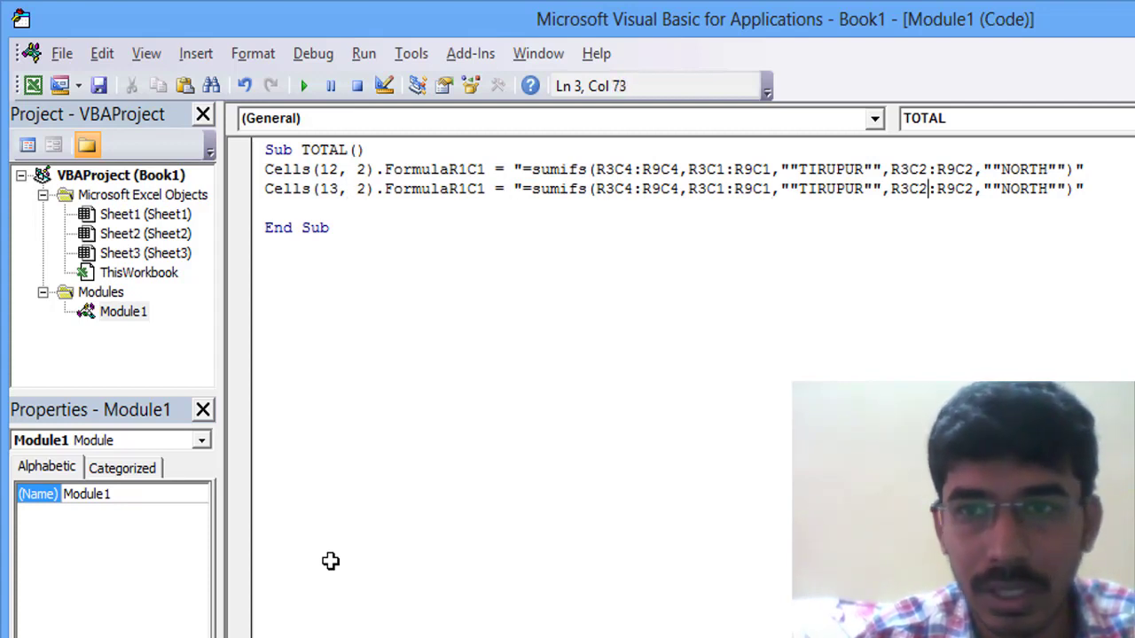
pyautogui.press('Right')
pyautogui.press('Right')
pyautogui.press('Right')
pyautogui.press('Right')
pyautogui.press('Right')
pyautogui.press('Right')
pyautogui.press('Right')
pyautogui.press('BackSpace')
pyautogui.press('BackSpace')
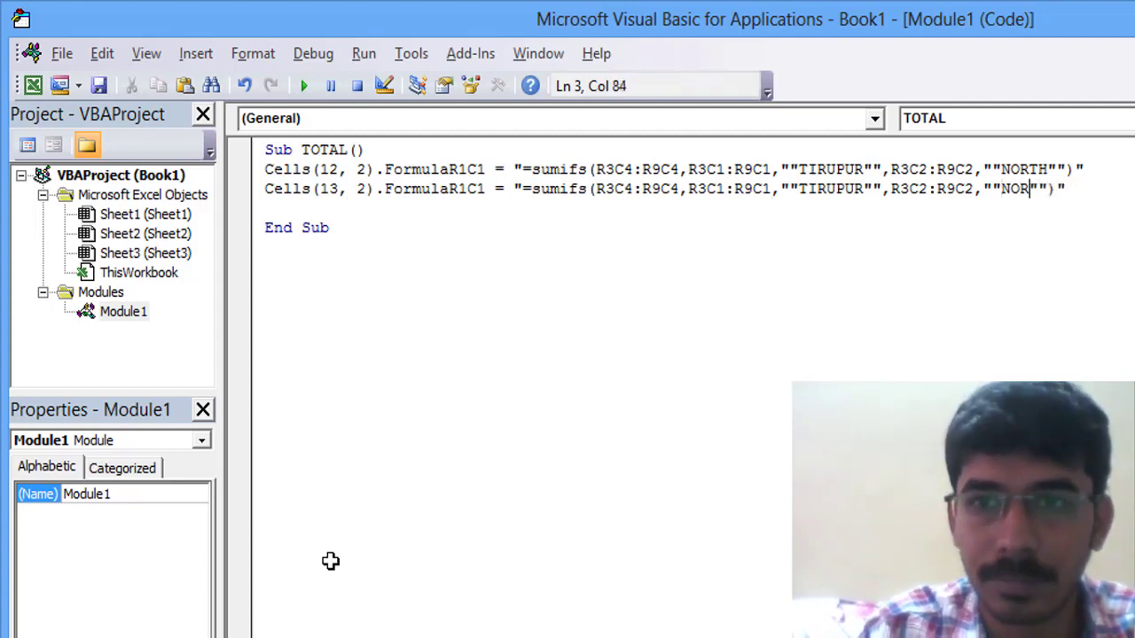
pyautogui.press('BackSpace')
pyautogui.press('BackSpace')
pyautogui.press('BackSpace')
pyautogui.write('SO')
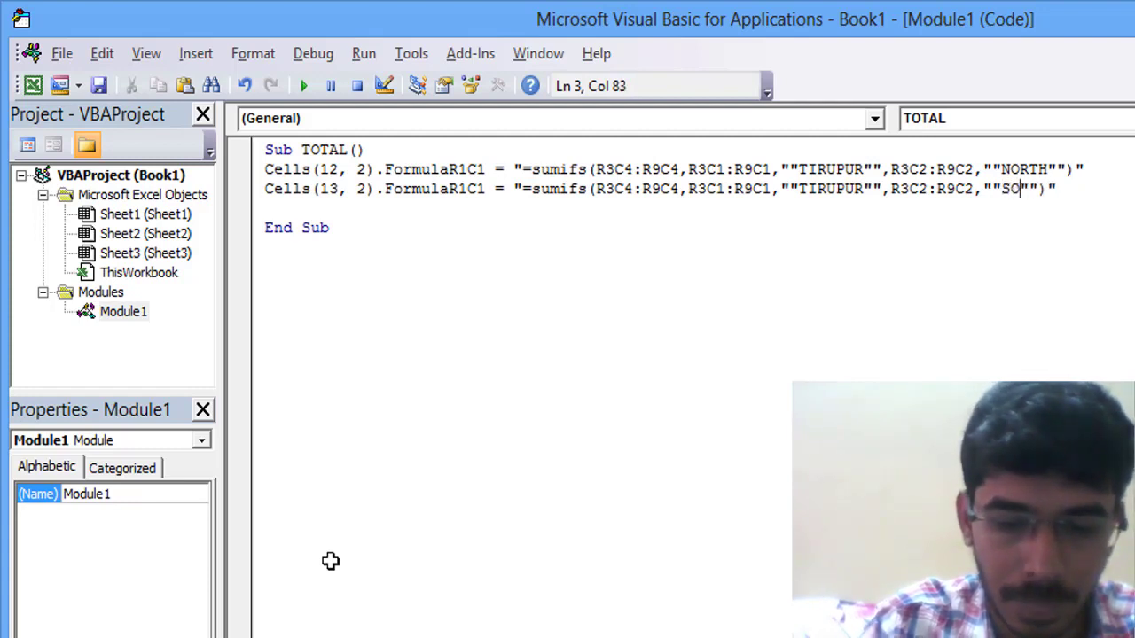
pyautogui.write('UTH')
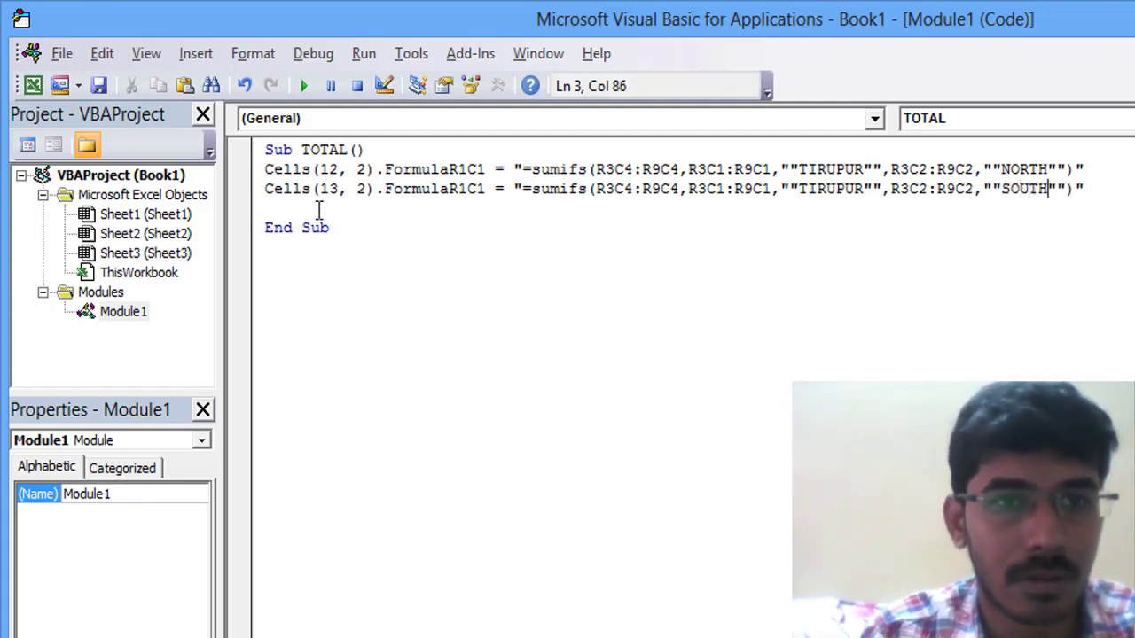
pyautogui.click(303, 85)
# Step: Set PALAYAKAADU's population in D7 to 40000 so B13 becomes 70000, then check B14 and B15
pyautogui.hotkey('alt', 'F11')
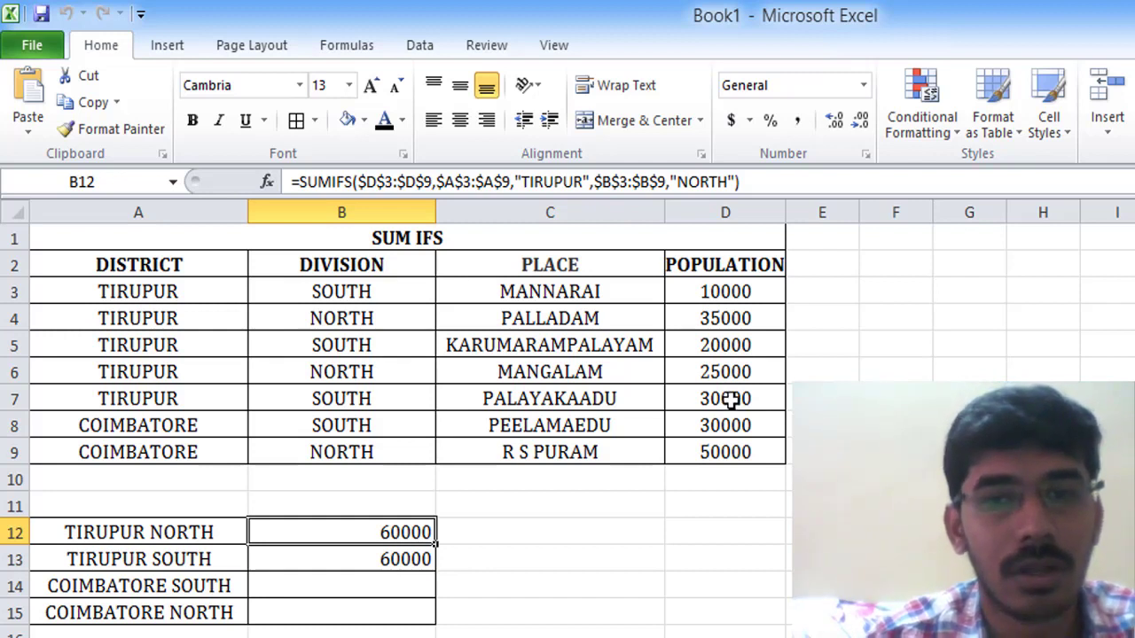
pyautogui.click(729, 400)
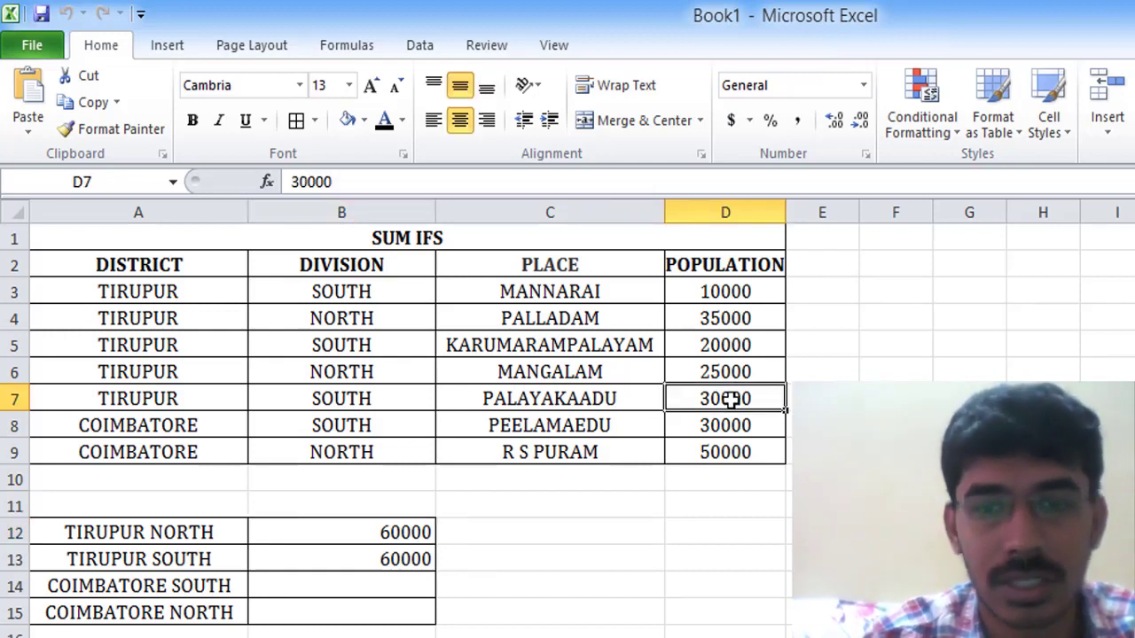
pyautogui.write('4')
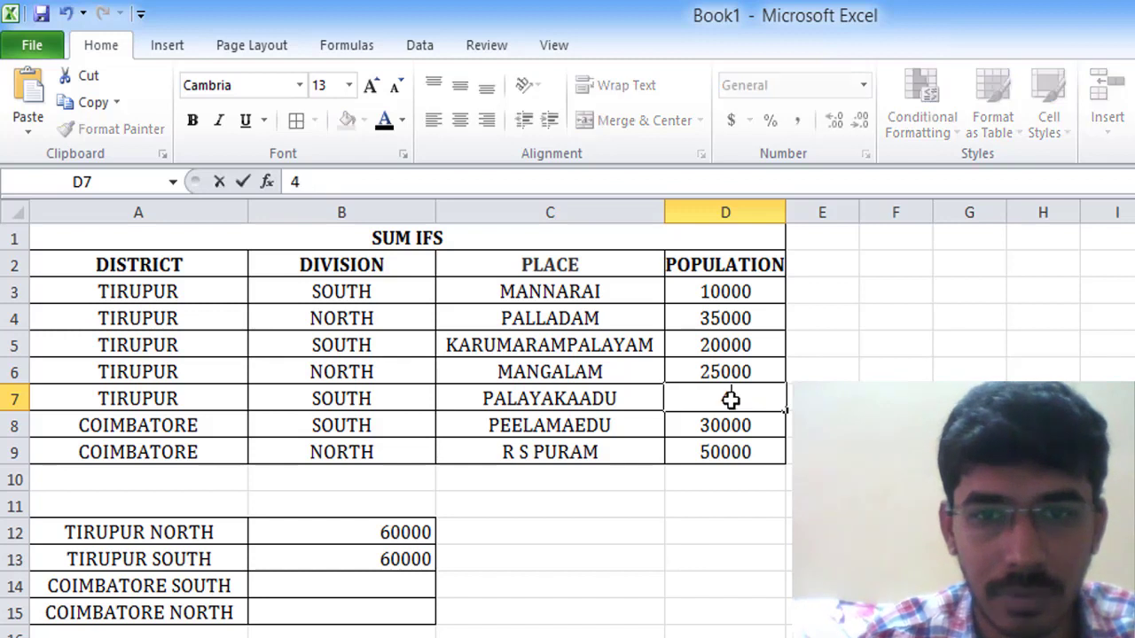
pyautogui.write('0000')
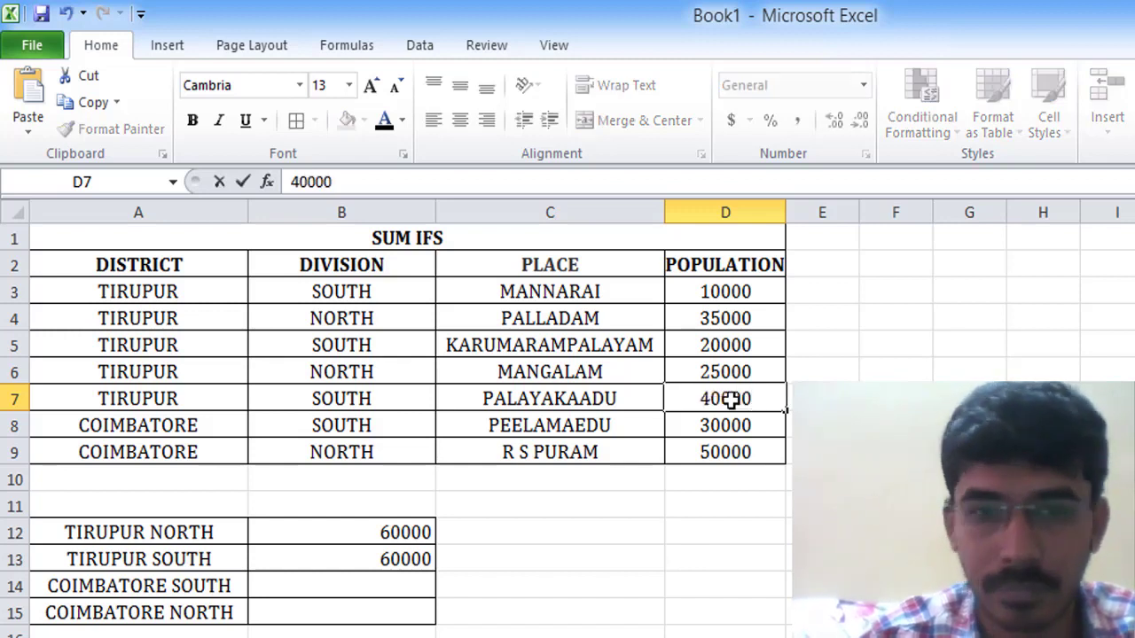
pyautogui.press('Return')
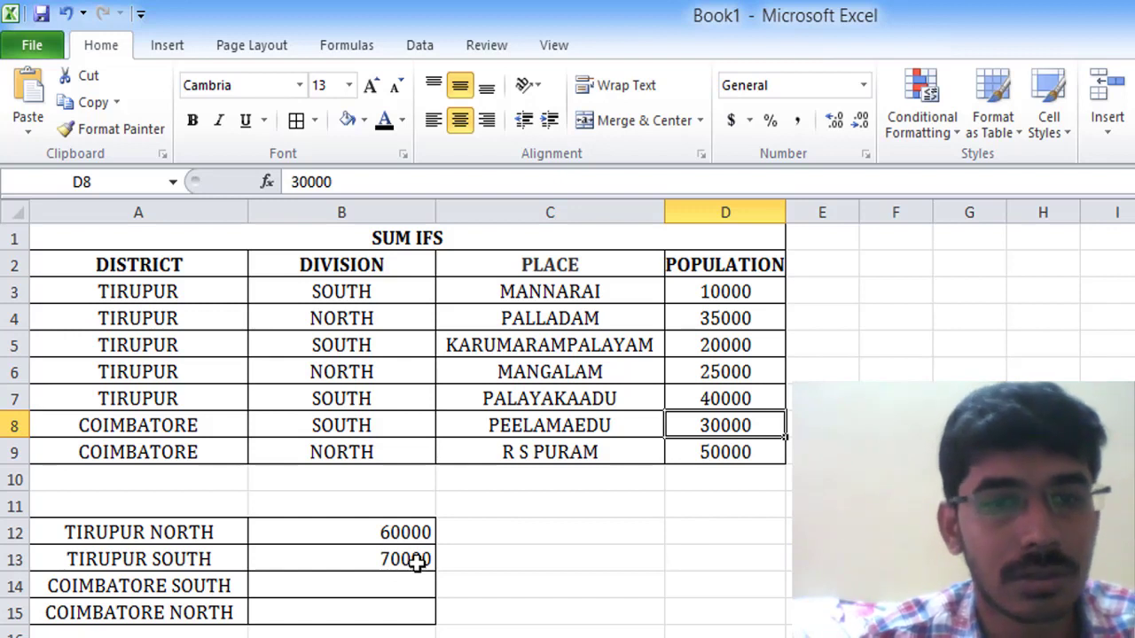
pyautogui.click(344, 582)
pyautogui.click(352, 613)
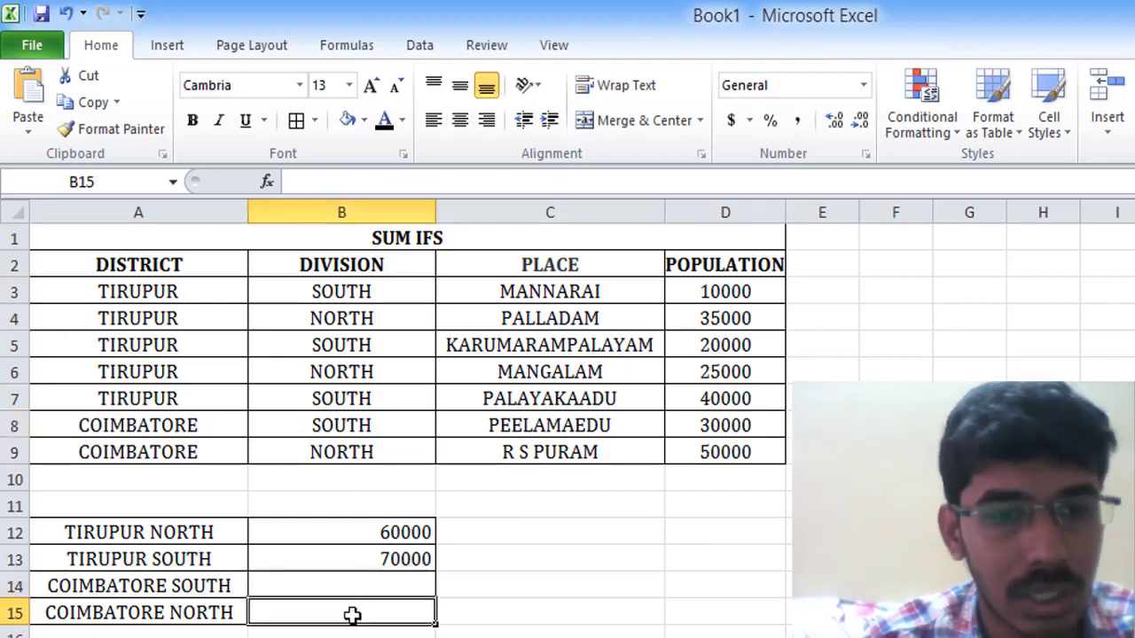